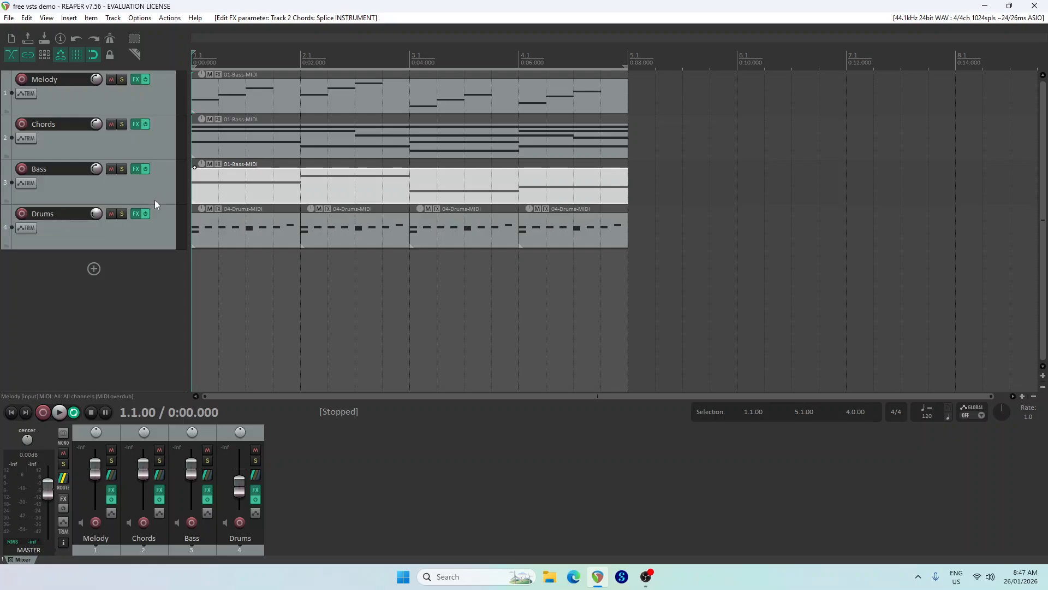
Open the Bass track's MIDI item, shorten bar 1's C2 note to three beats and add a one-beat D2 note on beat 4
double_click(272, 192)
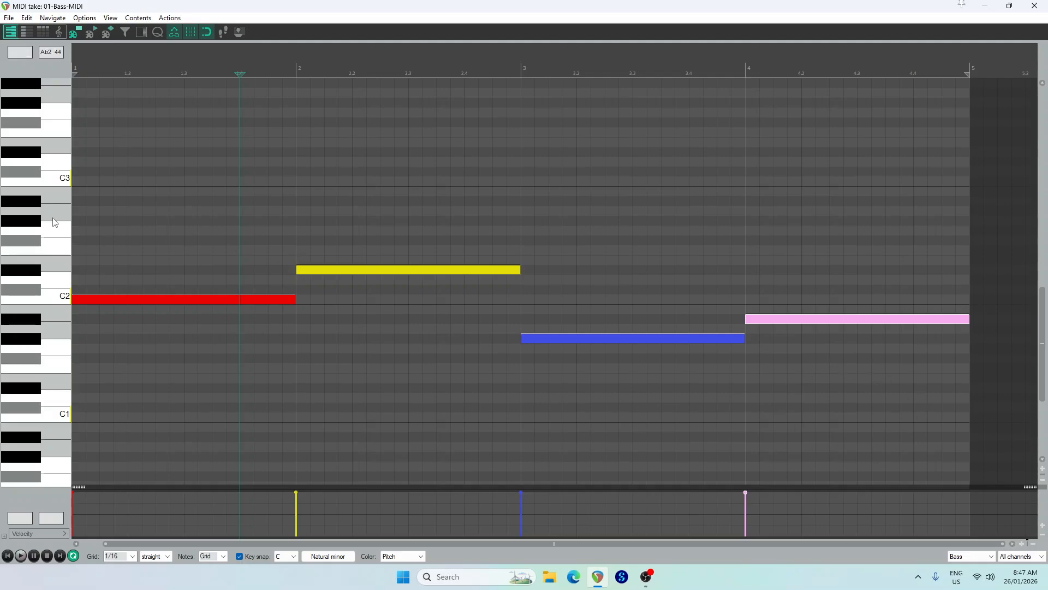
left_click(263, 299)
left_click(351, 271)
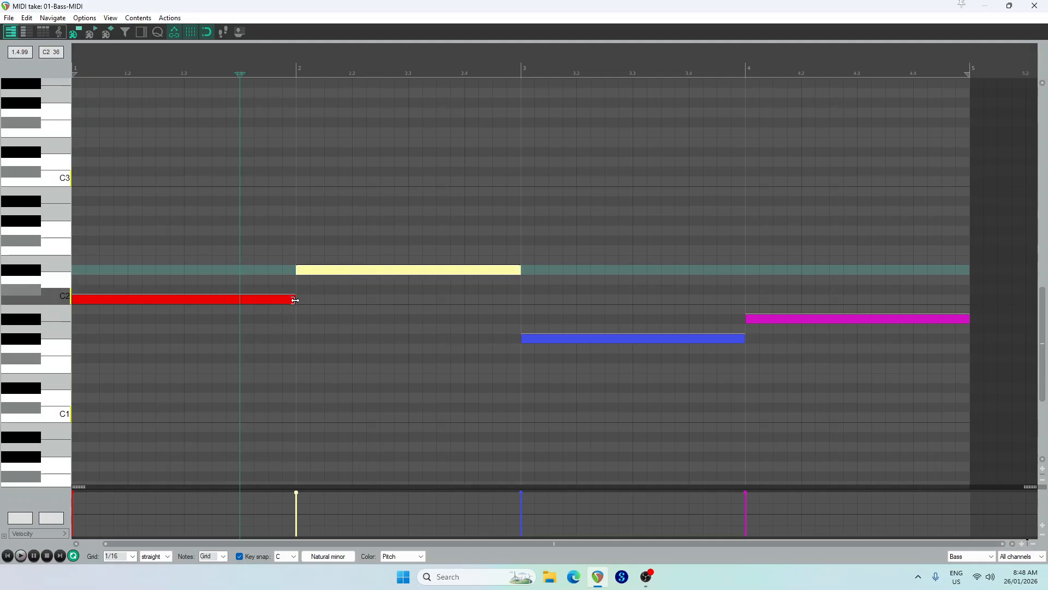
mouse_move(295, 299)
left_mouse_down()
mouse_move(241, 299)
mouse_move(296, 285)
left_mouse_up()
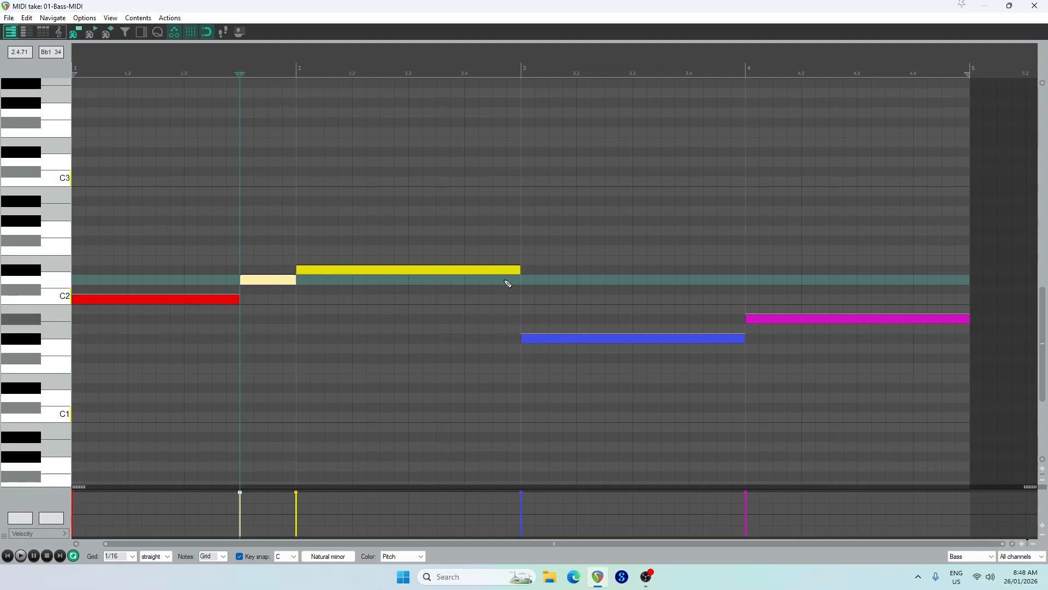
Shorten bar 2's Eb2 note to two and a half beats and fill the gap with half-beat D2, C2 and Bb1 notes
left_click_drag(517, 270, 437, 270)
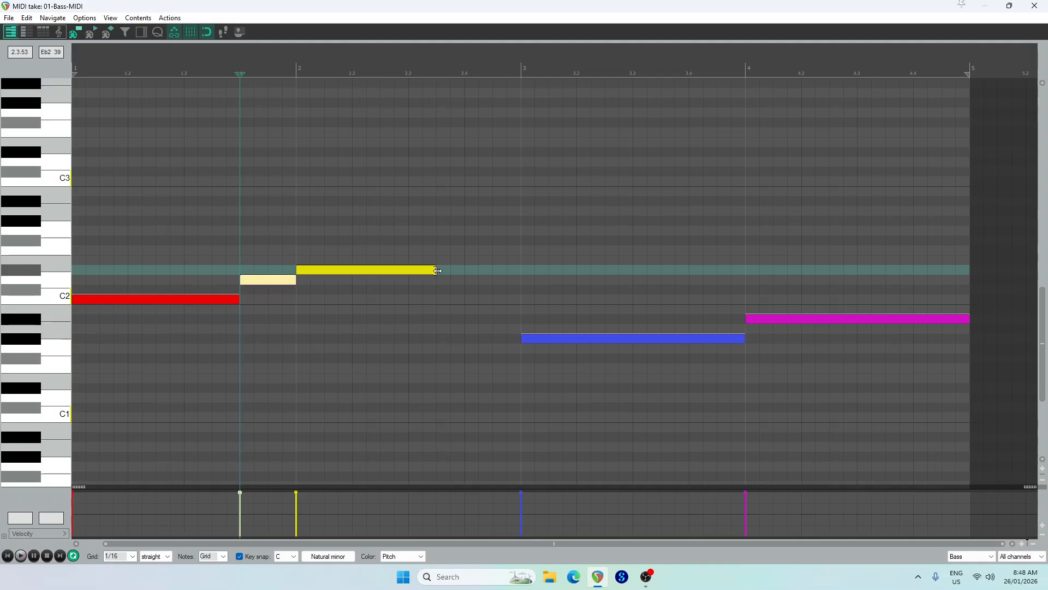
left_click(447, 280)
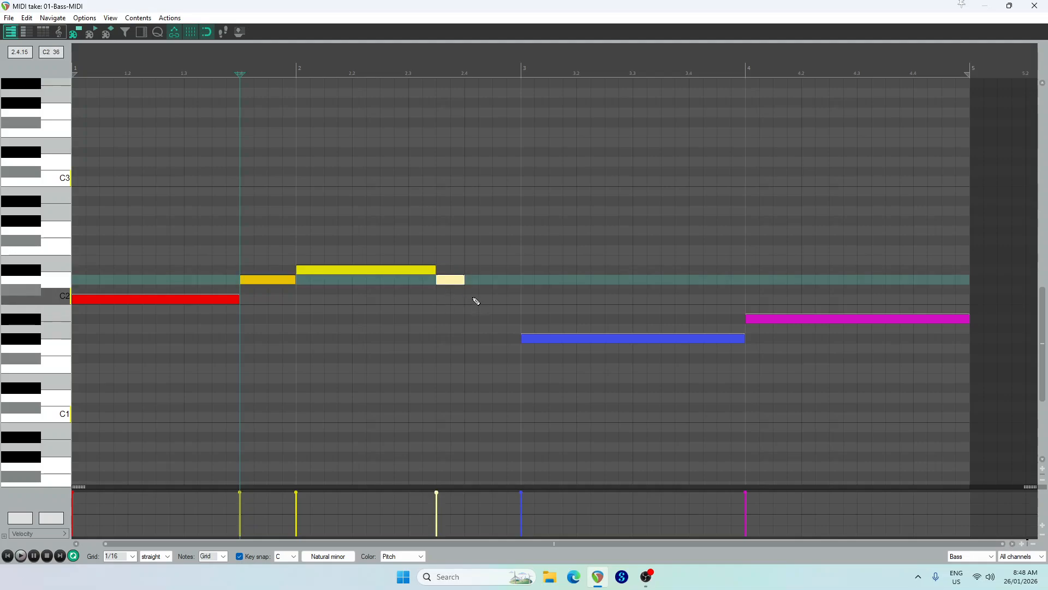
left_click(475, 300)
left_click(501, 321)
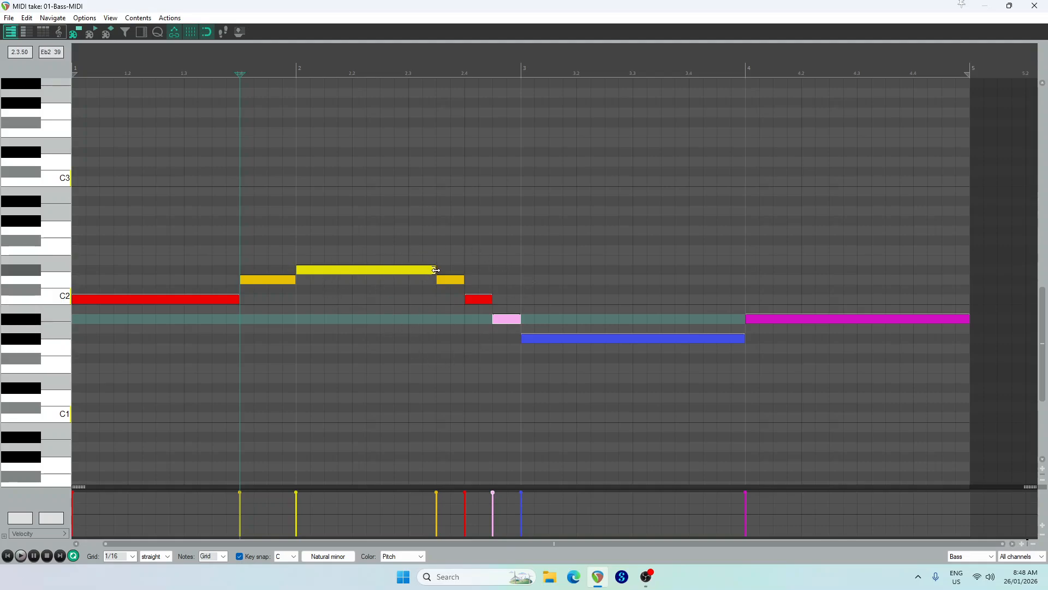
Shorten bar 2's Eb2 note to one beat and replace the half-beat run with one-beat D2, C2 and Bb1 notes
mouse_move(434, 269)
left_mouse_down()
mouse_move(352, 268)
mouse_move(467, 303)
left_mouse_up()
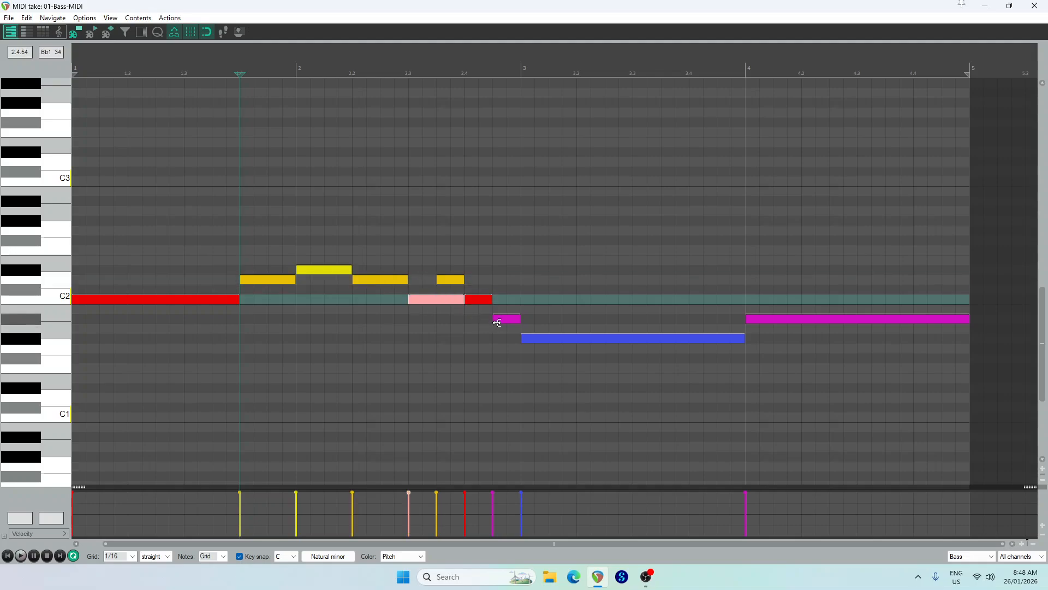
double_click(507, 317)
left_click(478, 292)
left_click(477, 296)
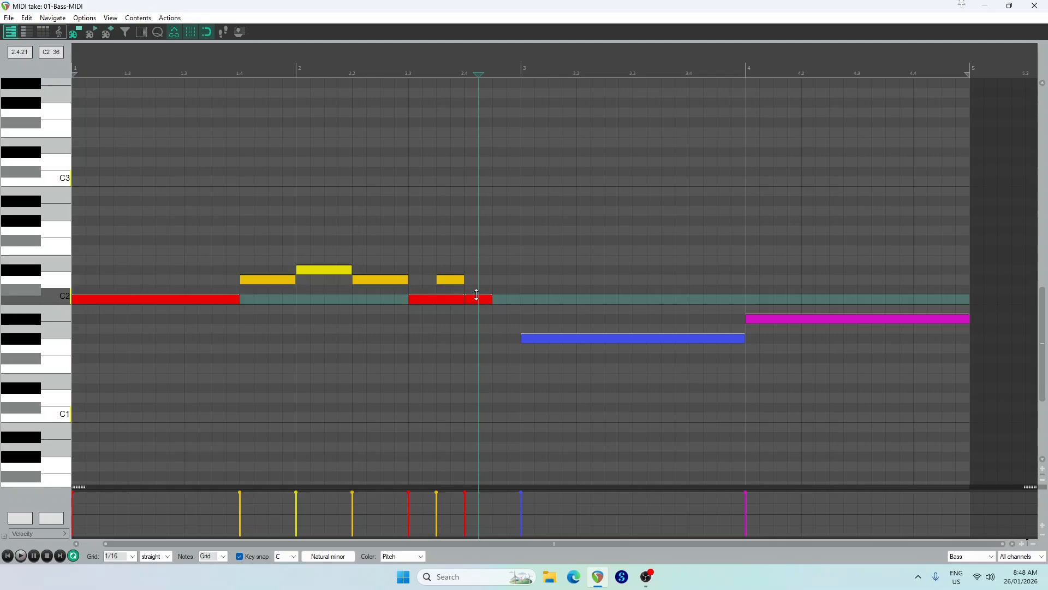
double_click(477, 299)
double_click(454, 280)
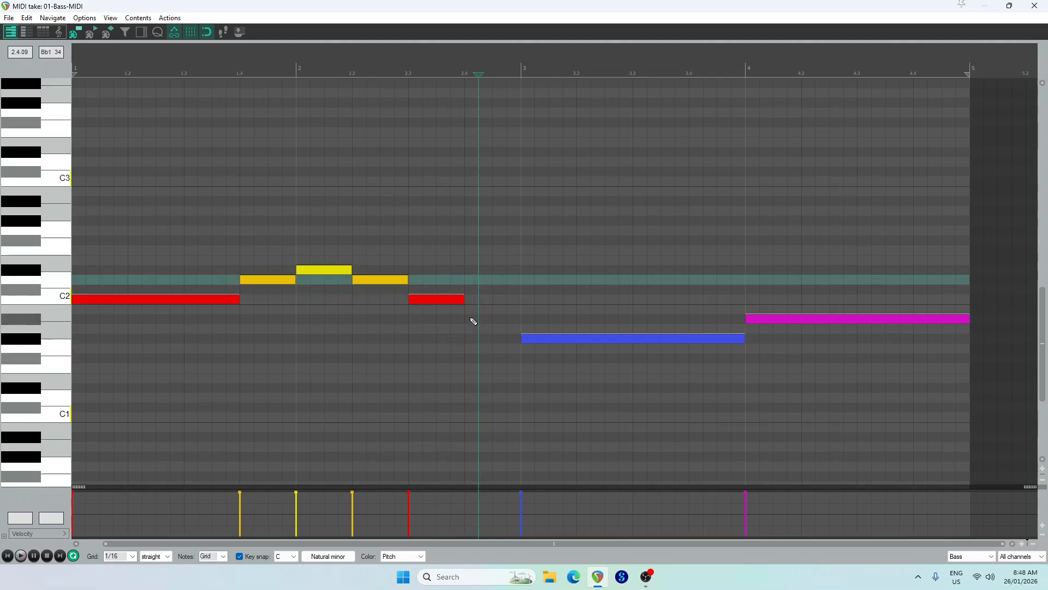
left_click_drag(472, 320, 523, 323)
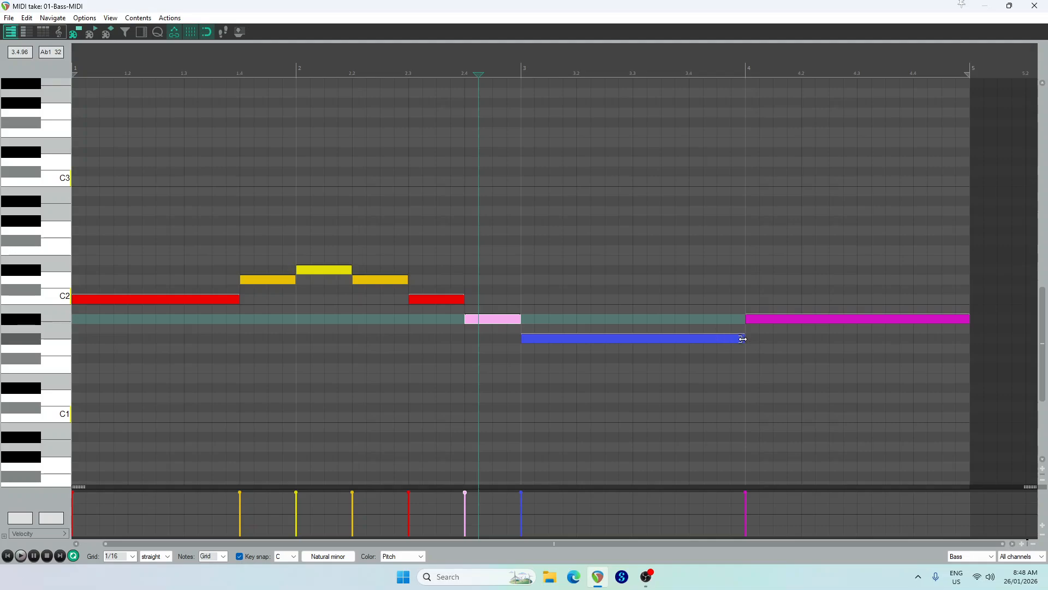
Shorten the long notes of bars 3 and 4 to three beats, adding half-beat Bb1 and C2, and C2 and D2, on each beat 4
left_click_drag(742, 339, 706, 335)
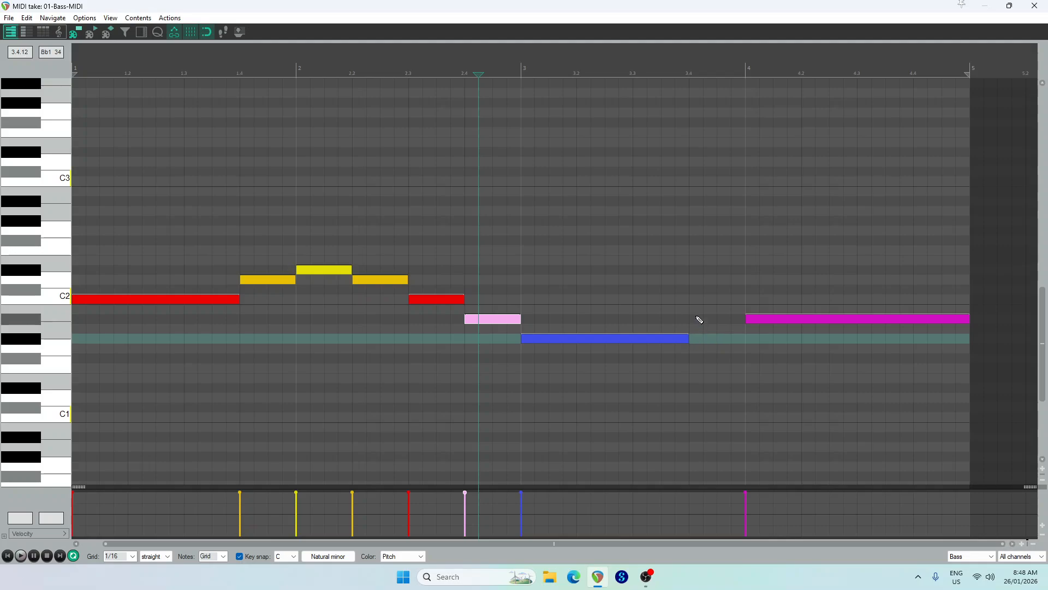
left_click(695, 321)
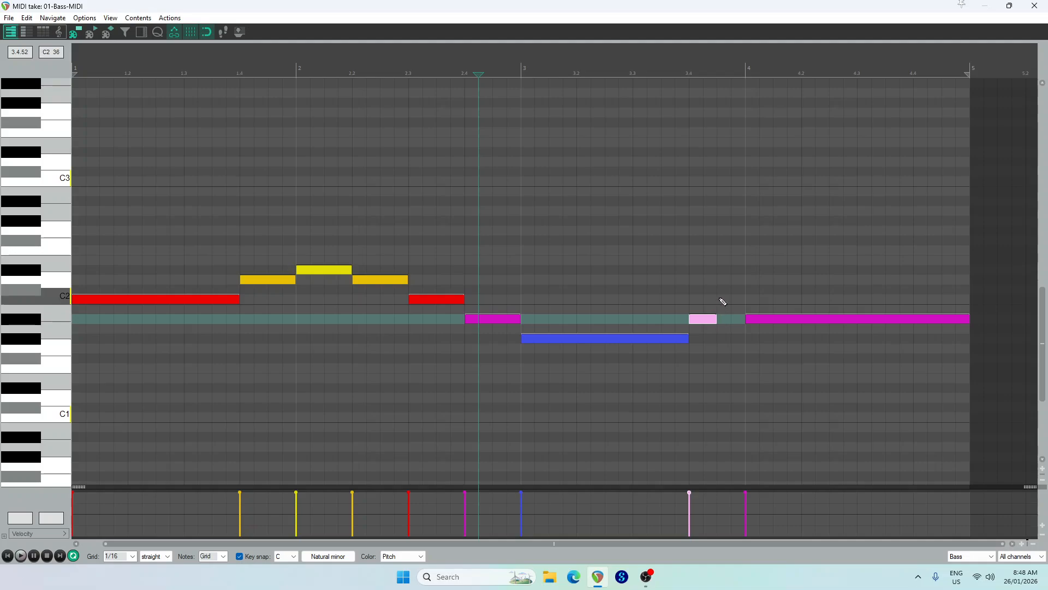
left_click(721, 300)
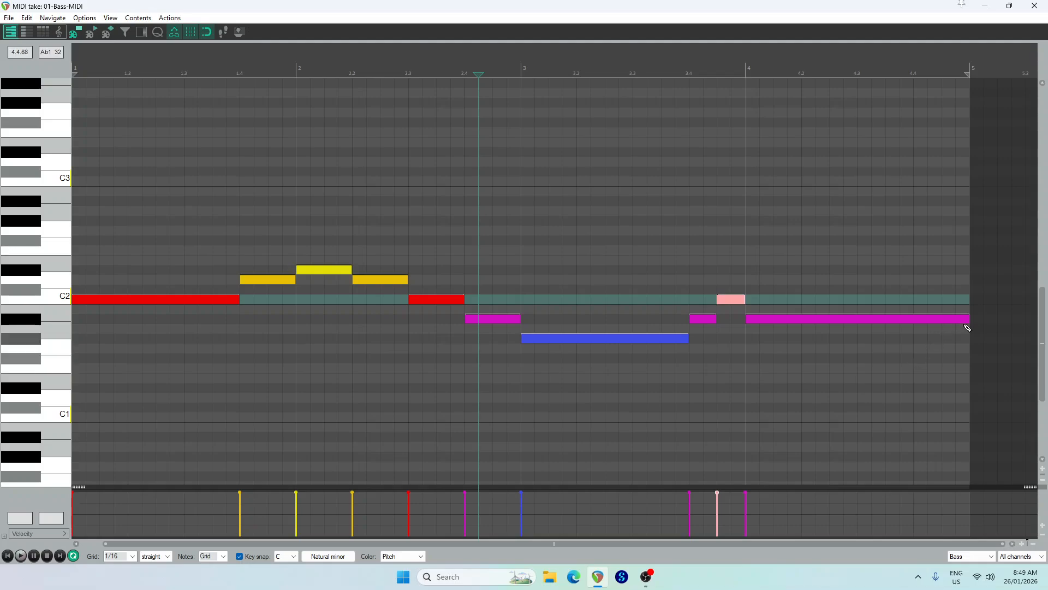
mouse_move(967, 319)
left_mouse_down()
mouse_move(907, 319)
mouse_move(946, 302)
left_mouse_up()
left_click(950, 280)
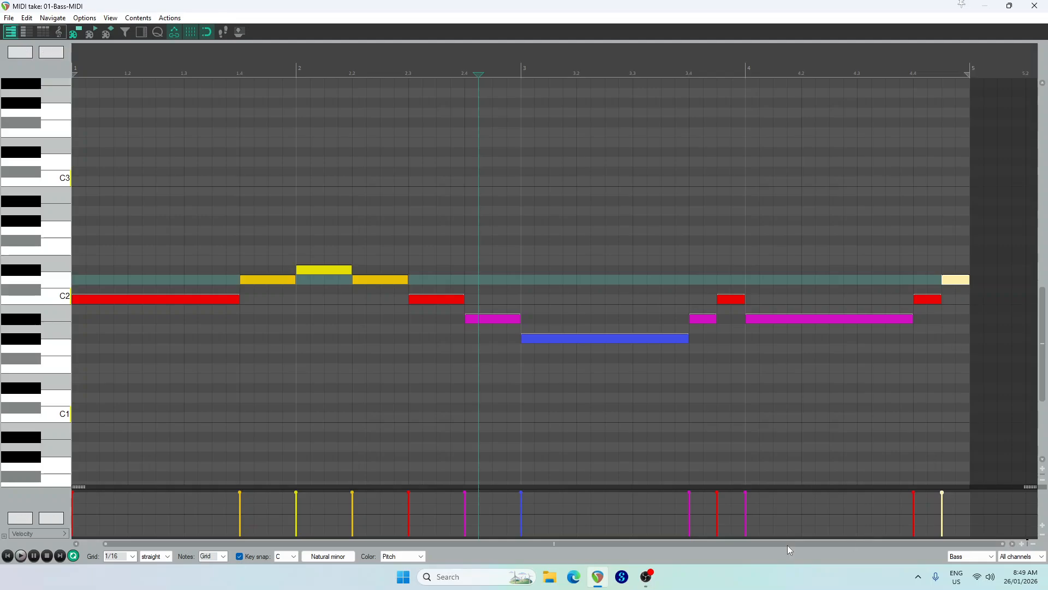
Solo the Bass track and play the bass line from the start in the maximized MIDI editor
left_click(1009, 6)
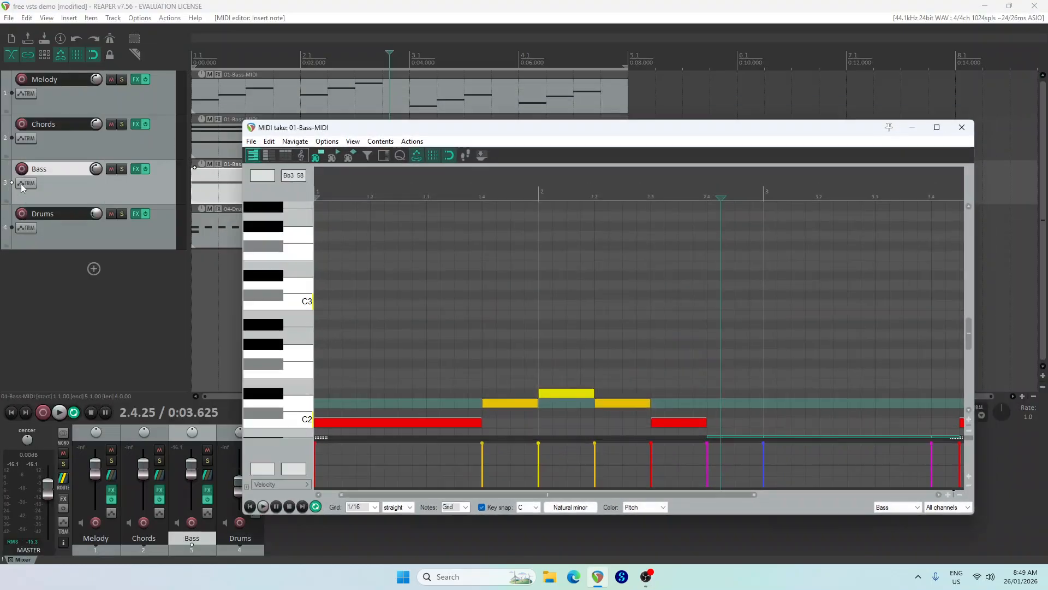
left_click(937, 127)
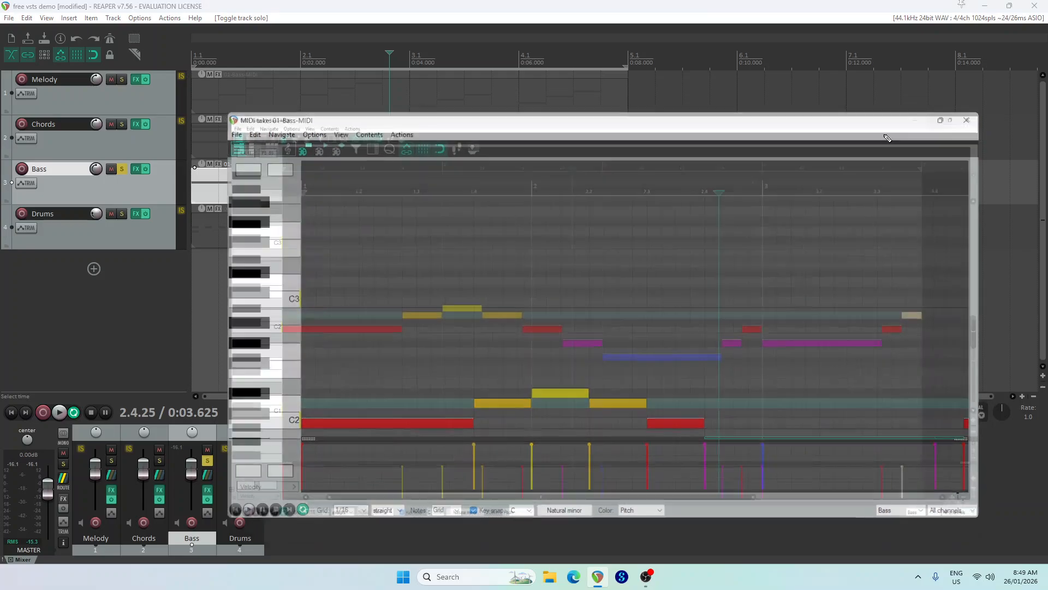
left_click(20, 555)
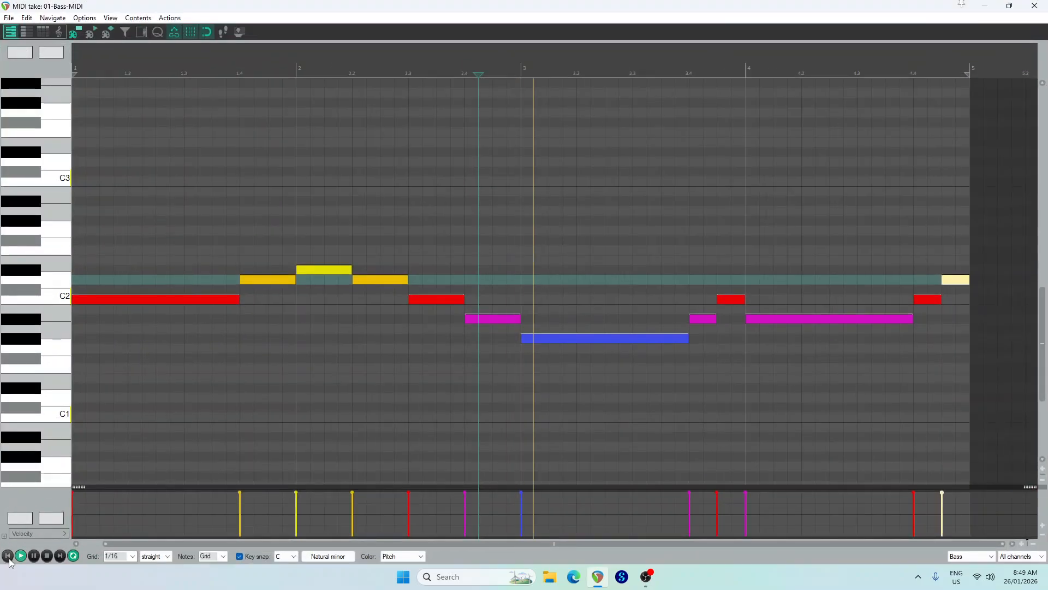
left_click(8, 556)
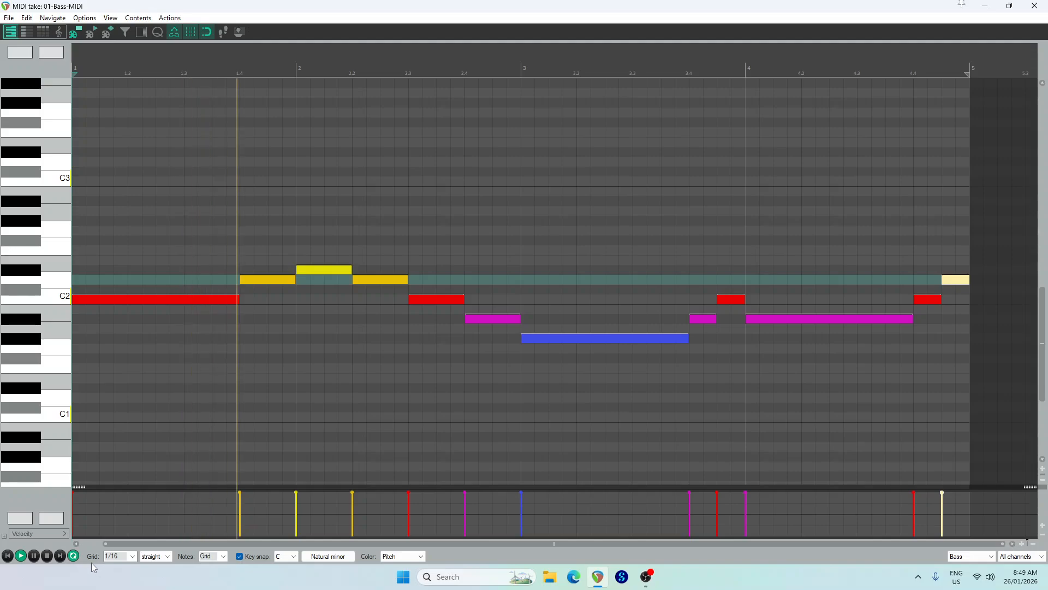
left_click(46, 556)
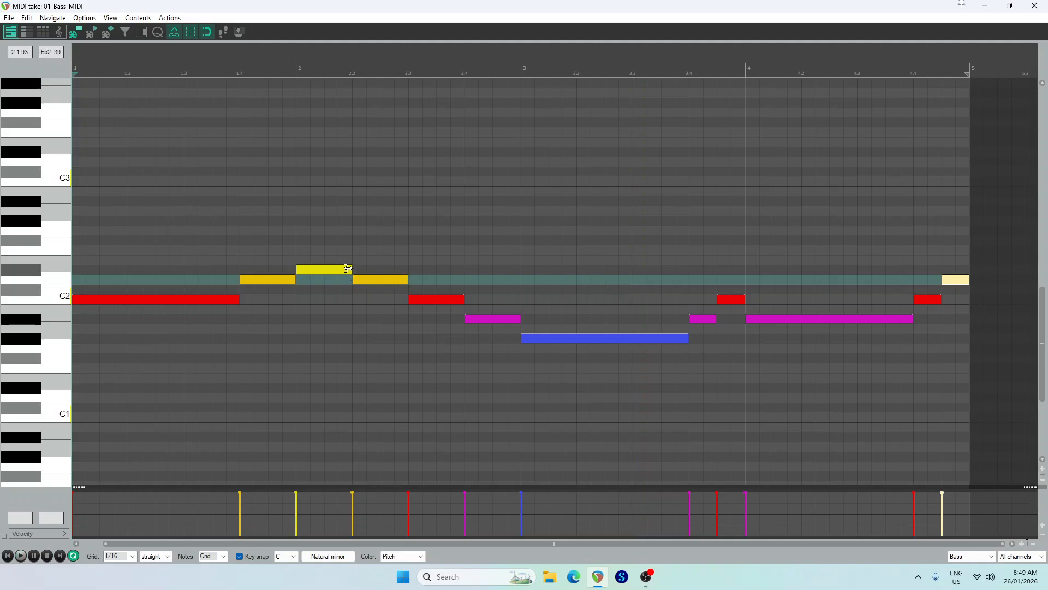
Lengthen bar 2's Eb2 note to two and a half beats and compress the following D2, C2 and Bb1 to half a beat each
left_click_drag(348, 268, 408, 269)
left_click_drag(370, 409, 499, 280)
left_click_drag(356, 281, 384, 280)
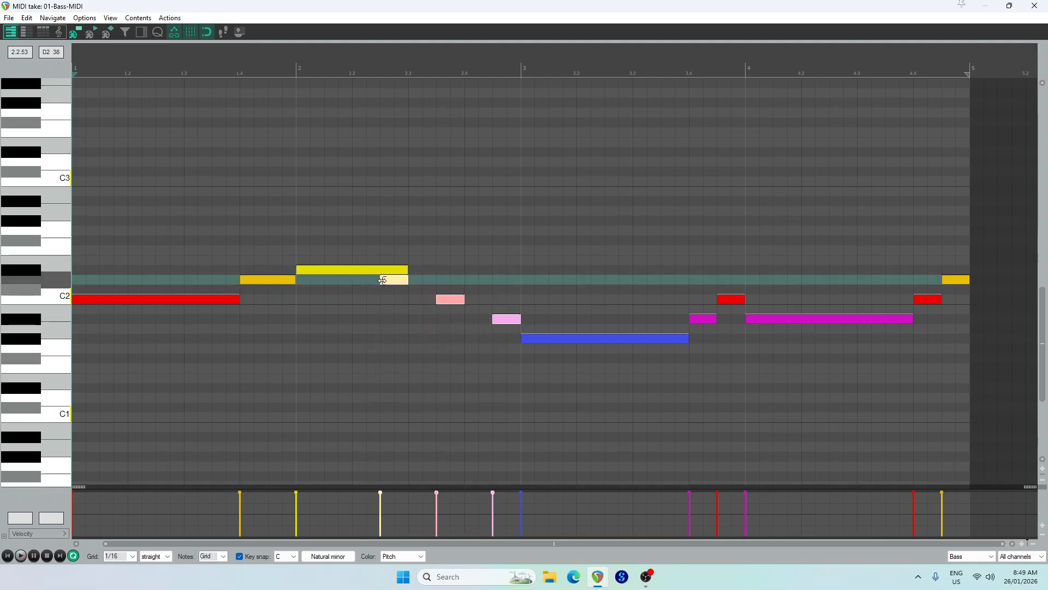
left_click(451, 298)
left_click_drag(452, 298, 467, 300)
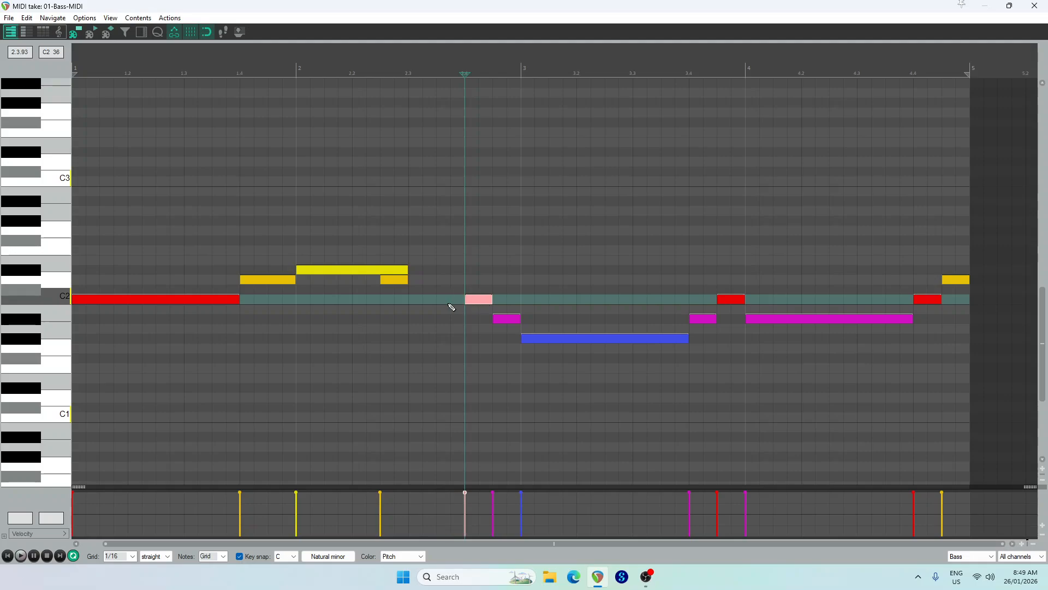
left_click_drag(391, 280, 436, 269)
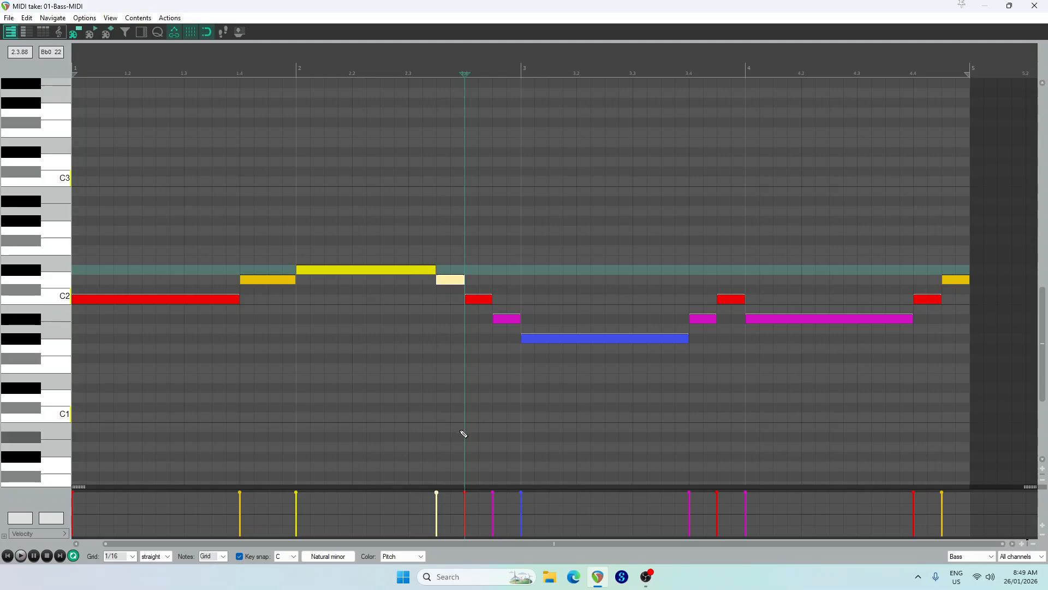
Play the bass line again from the start of bar 1 to hear the quicker run, and stop playback
left_click(8, 556)
left_click(20, 556)
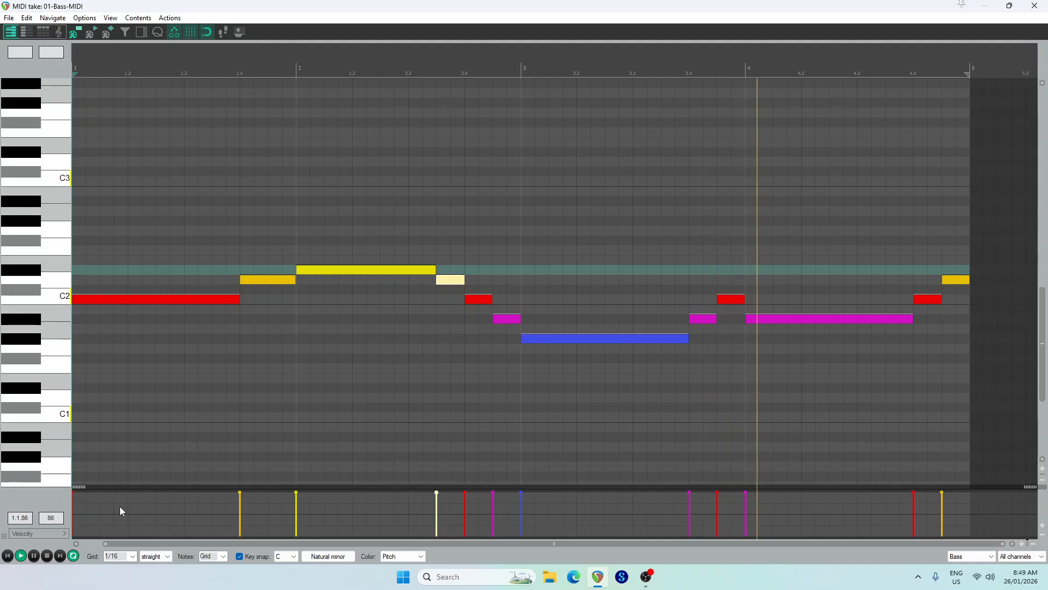
left_click(46, 556)
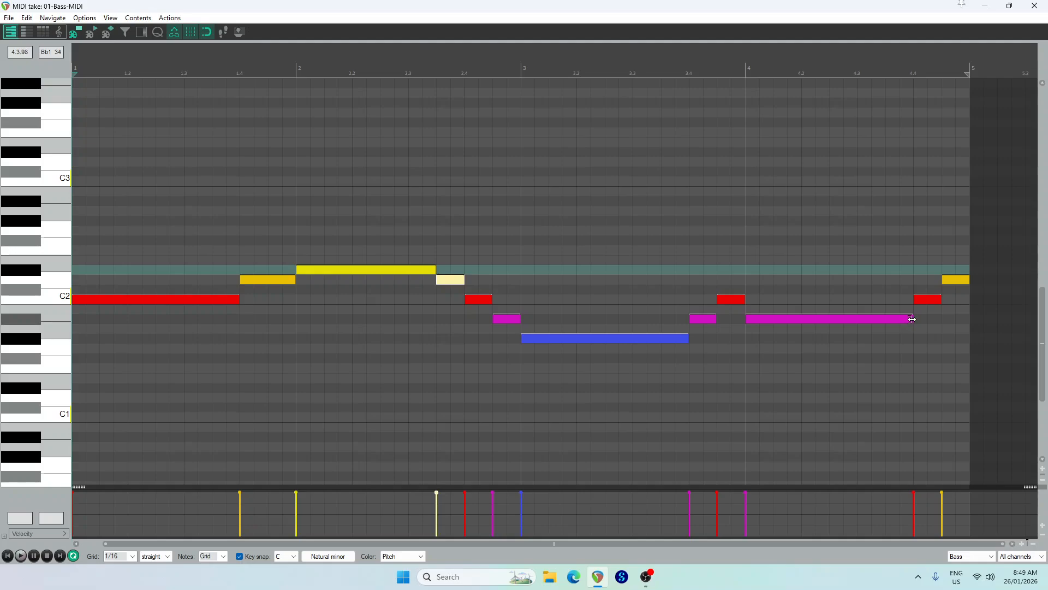
End bar 4 with one-beat C2 and D2 notes, and rebuild bar 2 as one-beat Eb2, D2, C2 and Bb1 notes
mouse_move(912, 320)
left_mouse_down()
mouse_move(863, 320)
mouse_move(885, 302)
mouse_move(922, 303)
mouse_move(922, 281)
left_mouse_up()
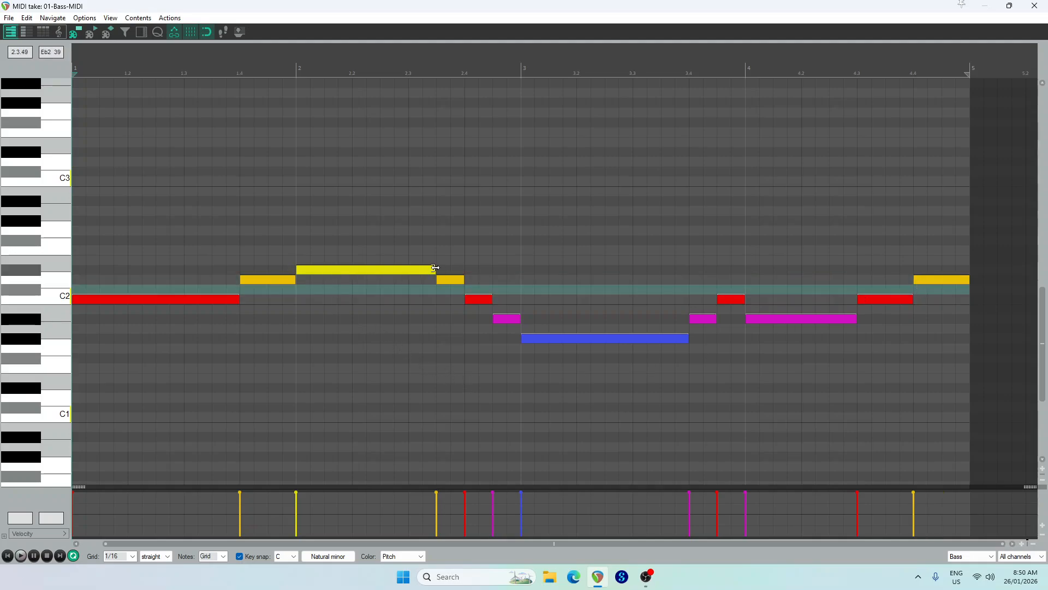
mouse_move(435, 268)
left_mouse_down()
mouse_move(352, 269)
mouse_move(397, 282)
left_mouse_up()
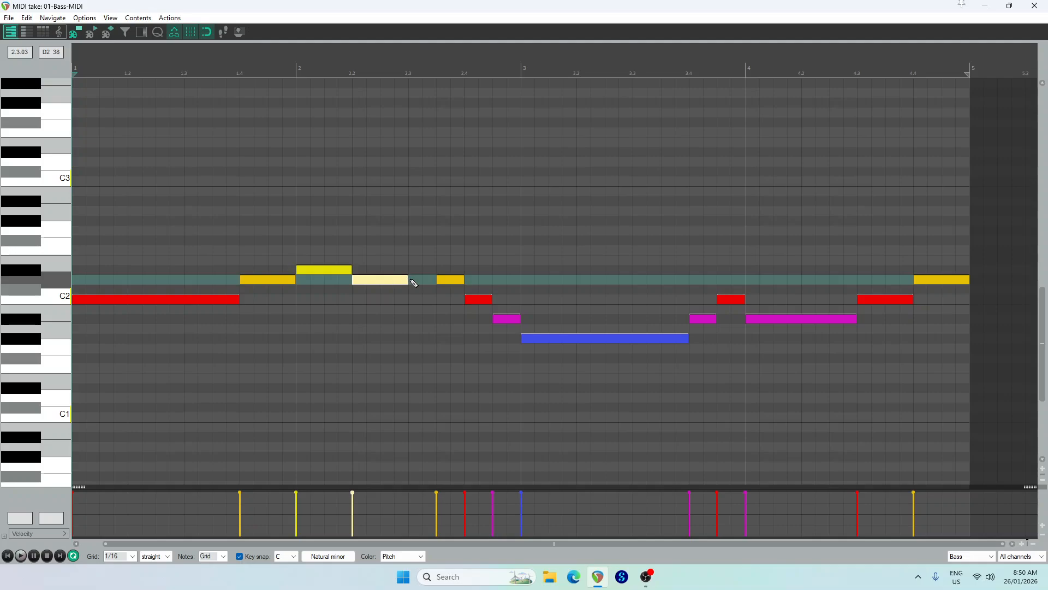
left_click_drag(424, 382, 516, 248)
key("Delete")
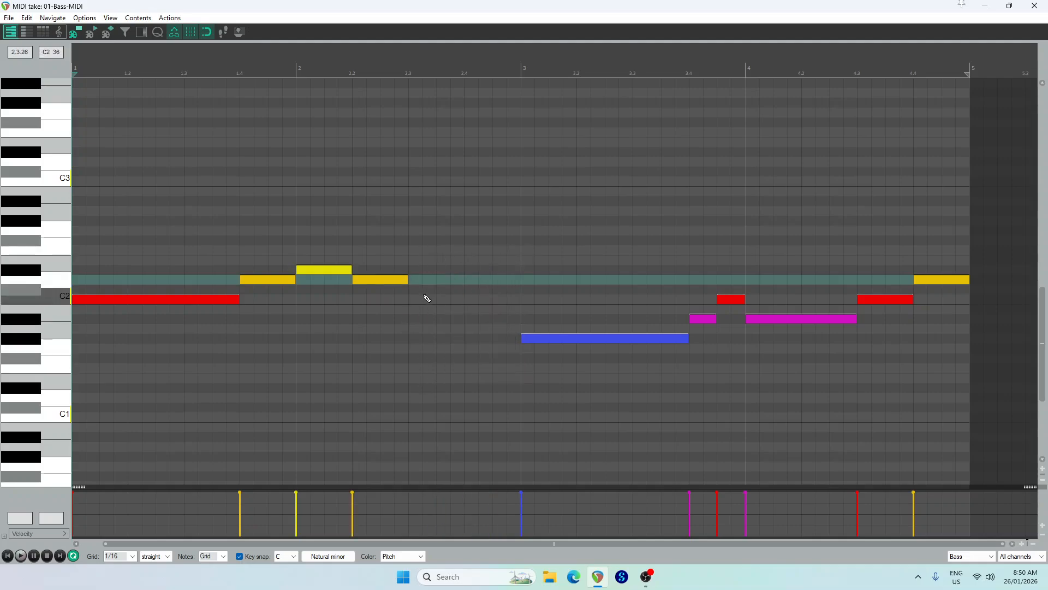
mouse_move(416, 300)
left_mouse_down()
mouse_move(456, 297)
mouse_move(518, 320)
left_mouse_up()
Listen to the full revised bass line and stop playback
left_click(21, 556)
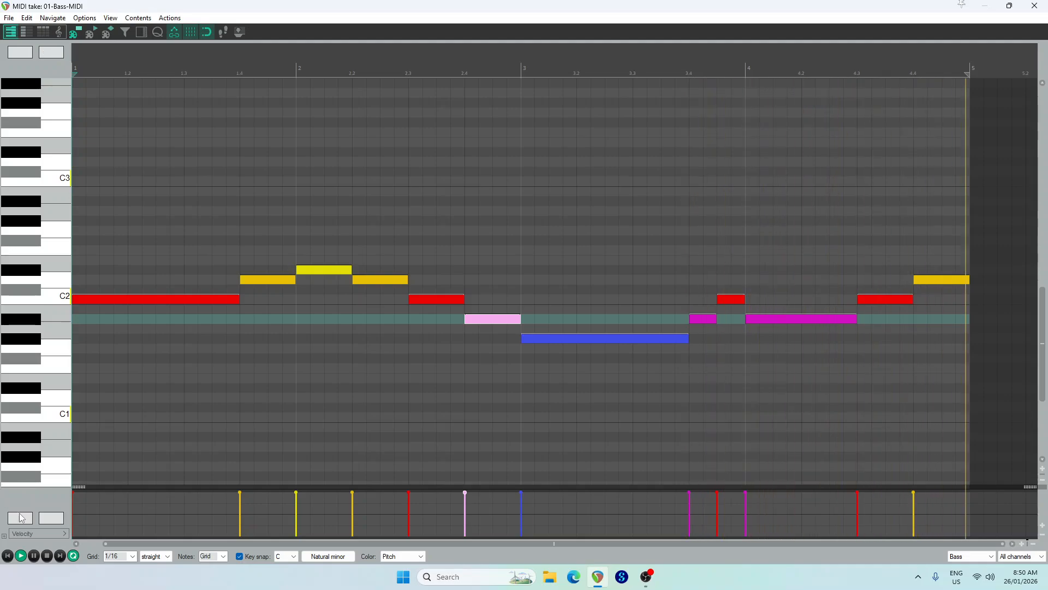
left_click(48, 556)
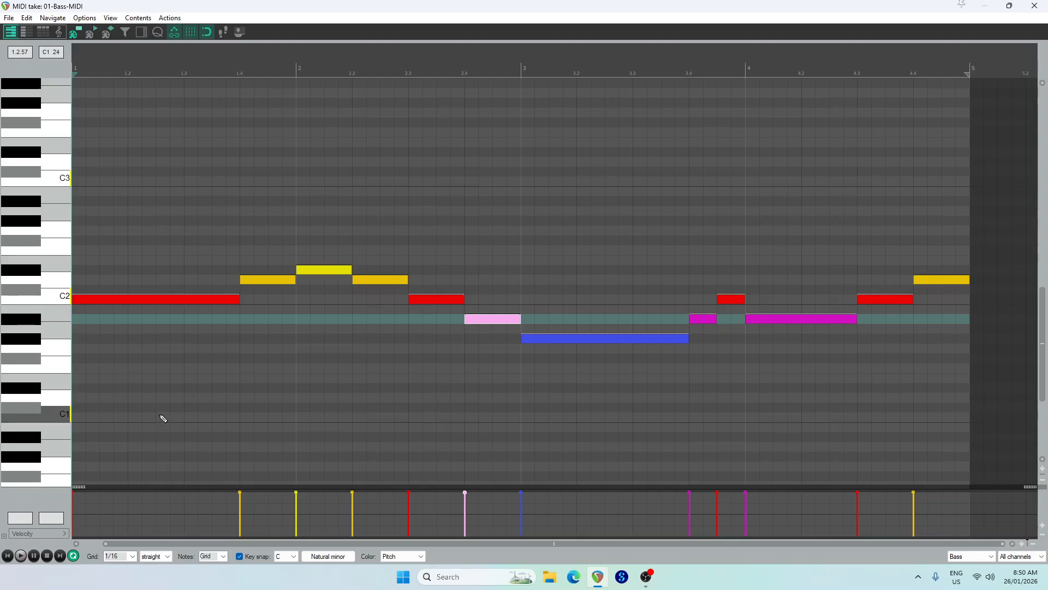
Select all the bass notes, try extending their ends slightly over the following notes, and bring the ends back to the grid
left_click_drag(165, 418, 936, 143)
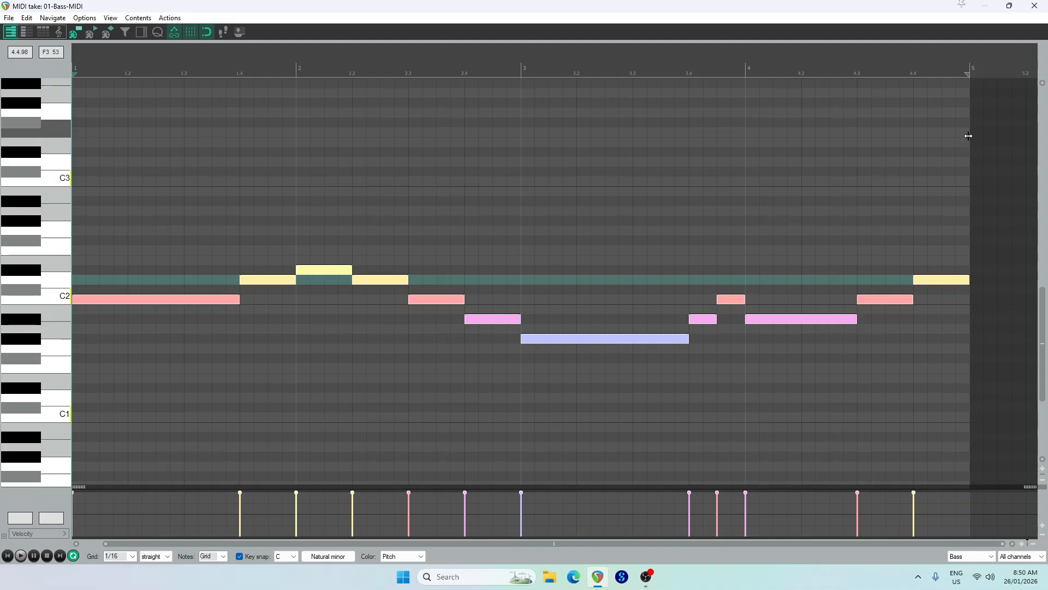
left_click_drag(969, 282, 973, 282)
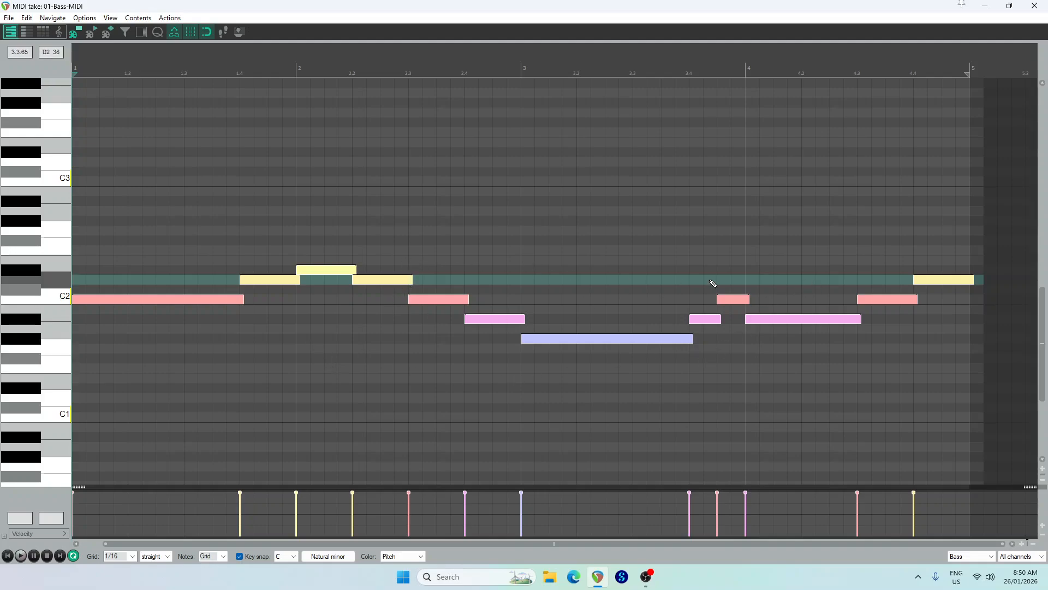
left_click_drag(974, 280, 972, 280)
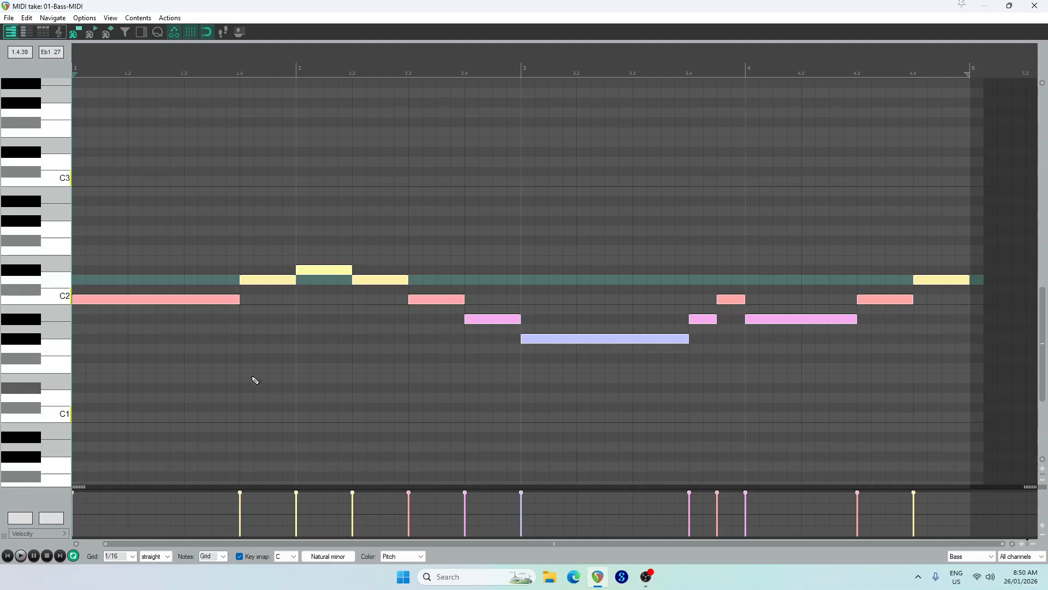
Deselect the notes, set the MIDI item's end back to the start of bar 5 and close the MIDI editor
left_click(252, 379)
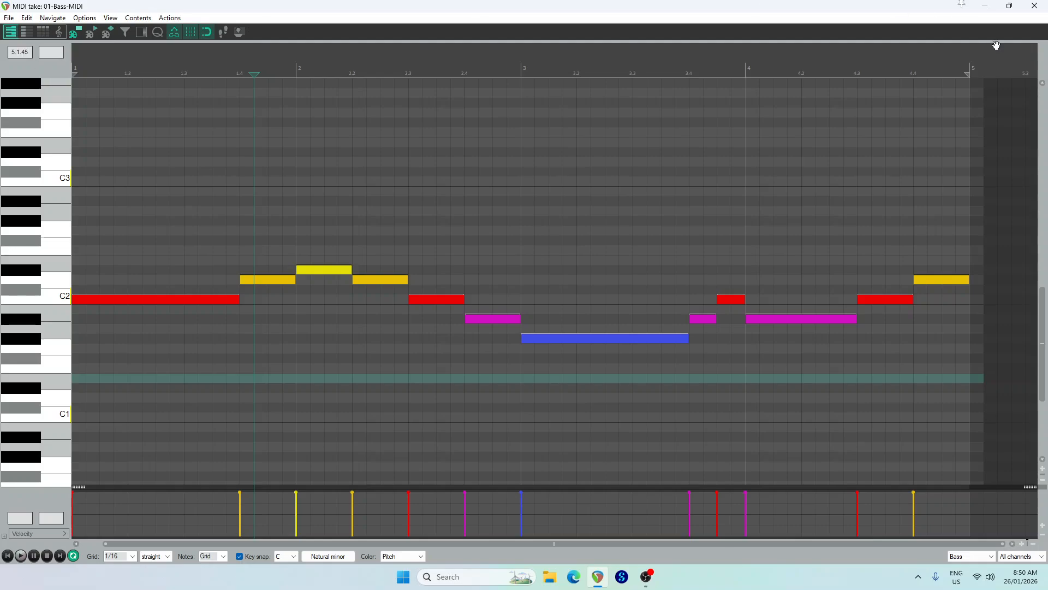
left_click(984, 125)
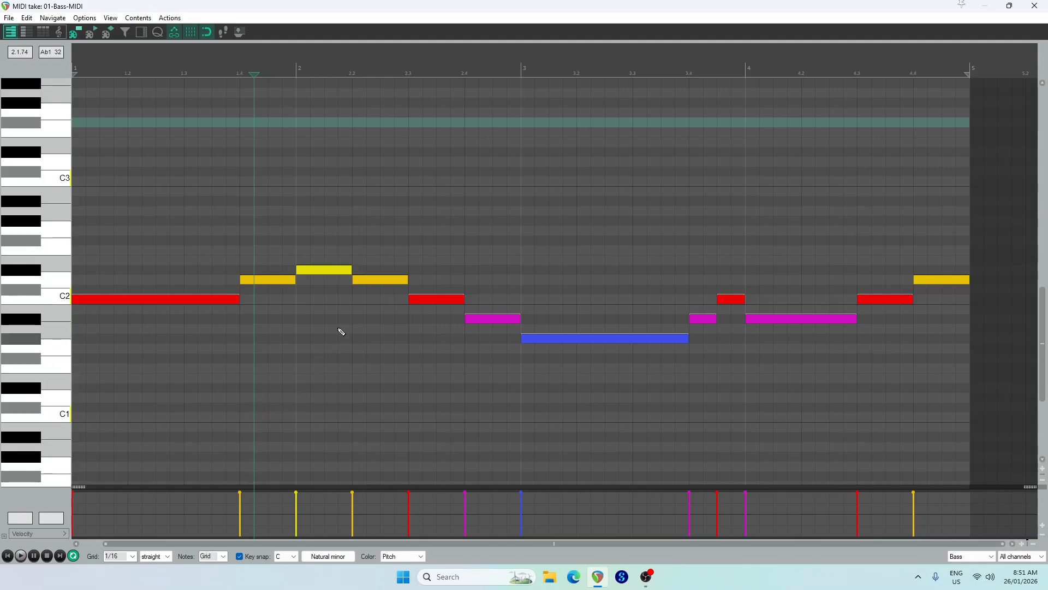
left_click(1036, 7)
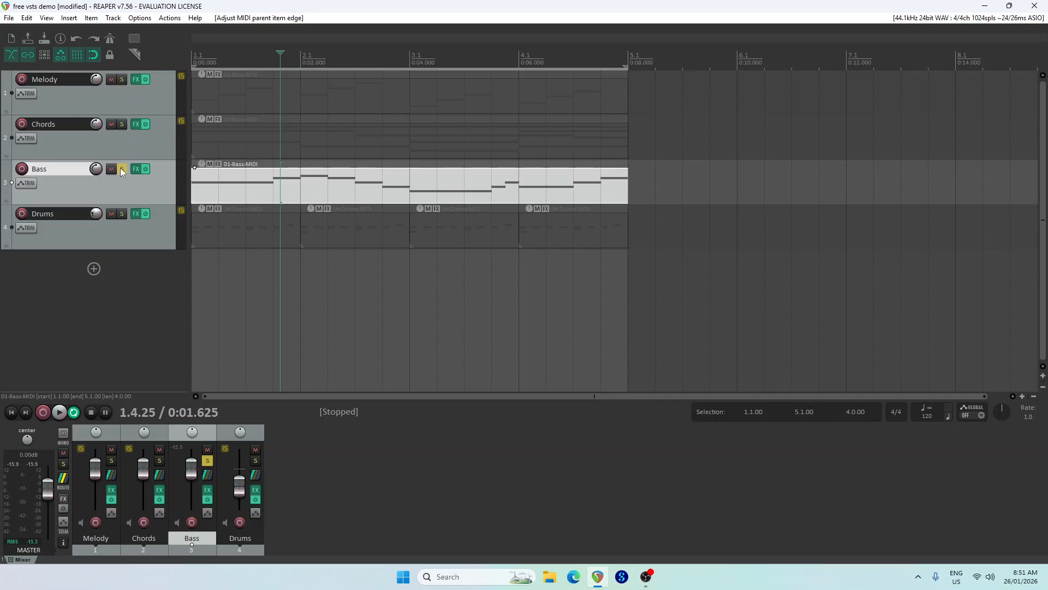
Unsolo the Bass track and open the Melody track's MIDI item for editing, with its four bars filling the note grid
left_click(122, 170)
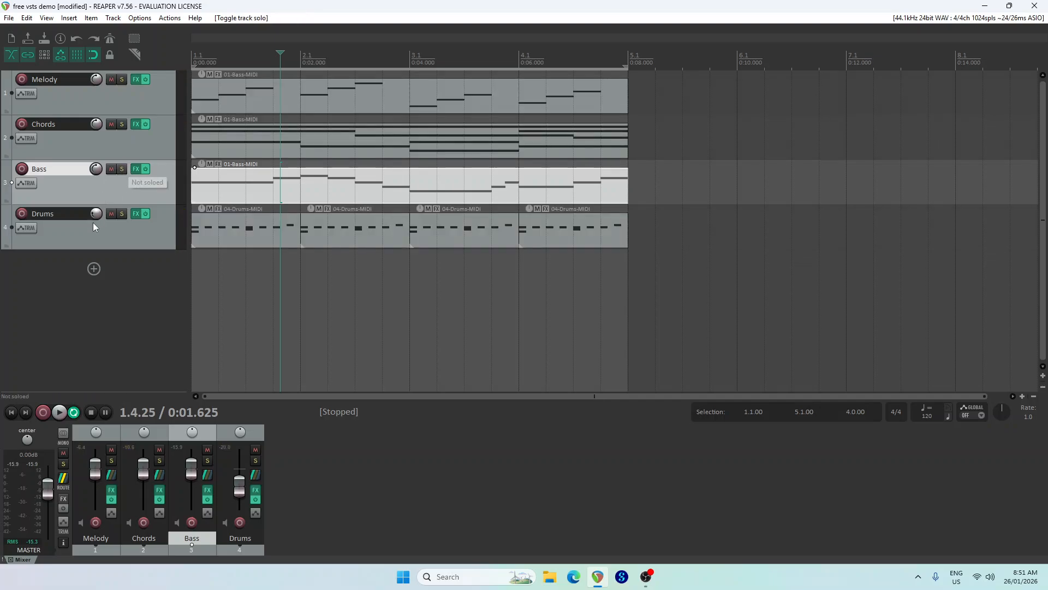
double_click(251, 103)
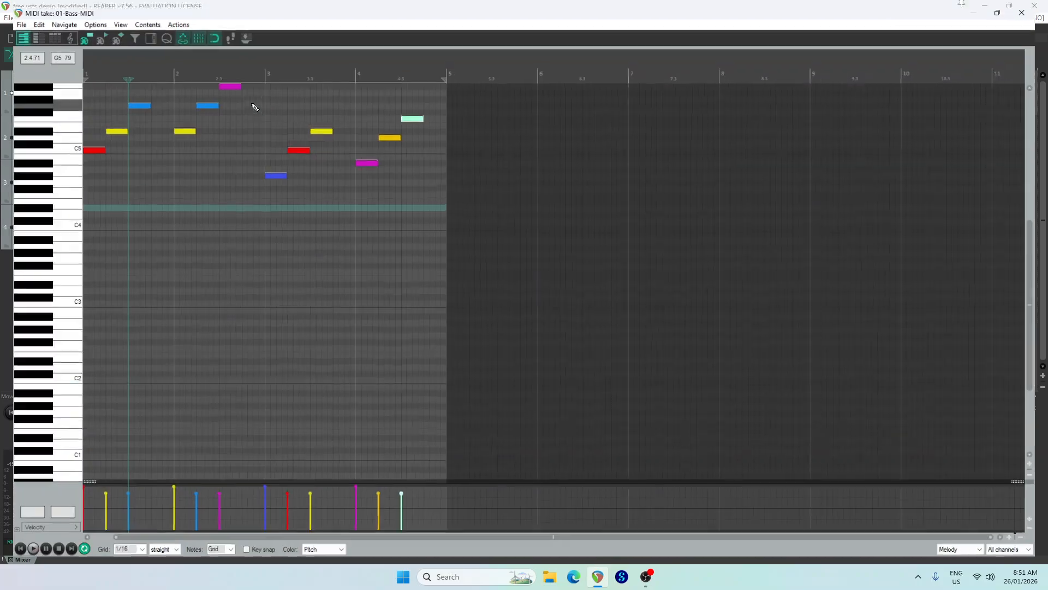
scroll(45, 208, "up", 3)
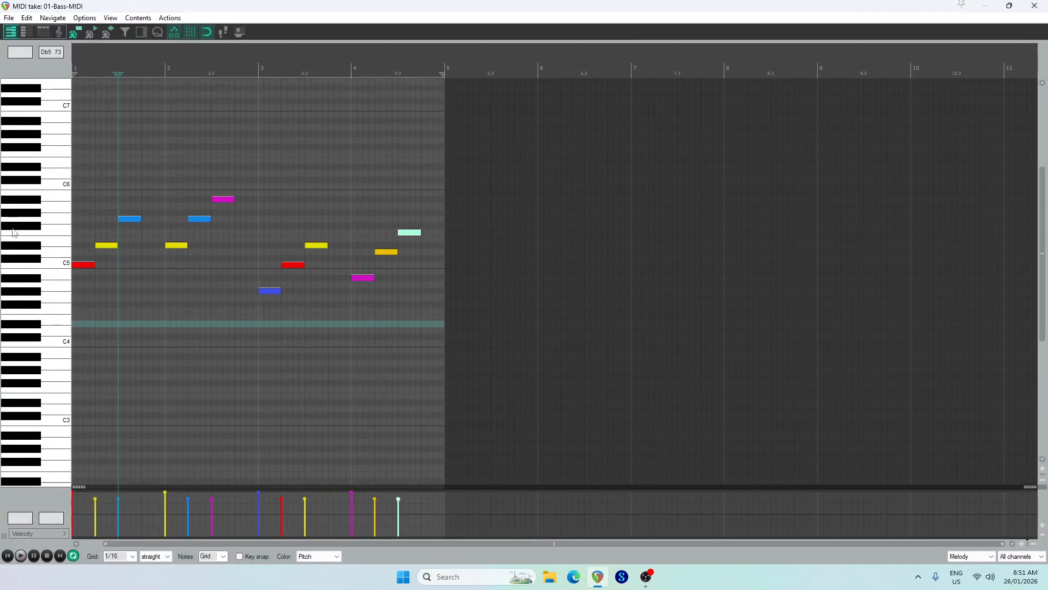
scroll(46, 249, "up", 3)
scroll(18, 282, "up", 2)
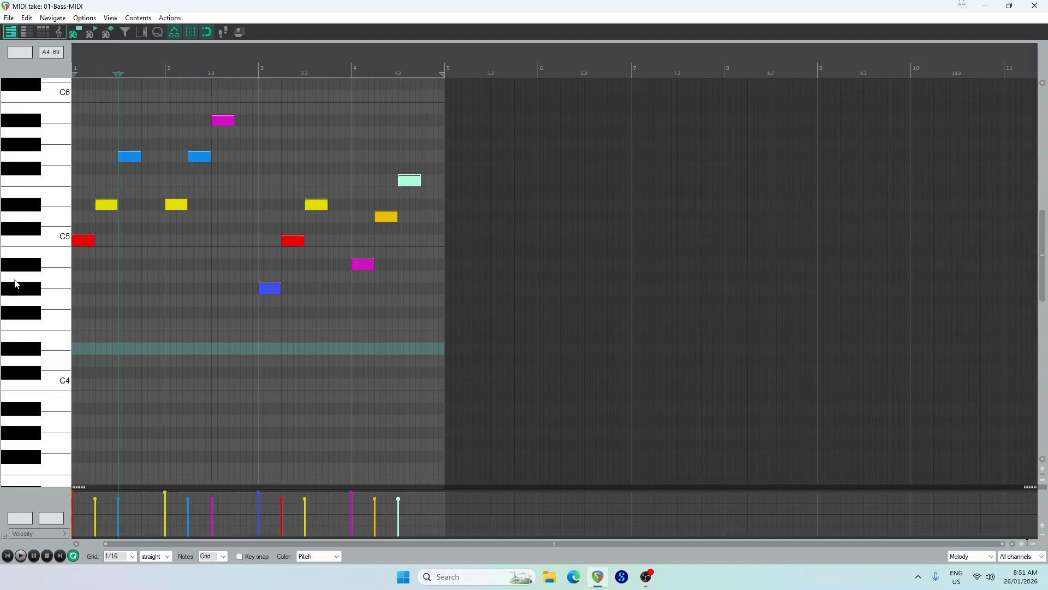
scroll(196, 67, "up", 3)
scroll(197, 67, "up", 1)
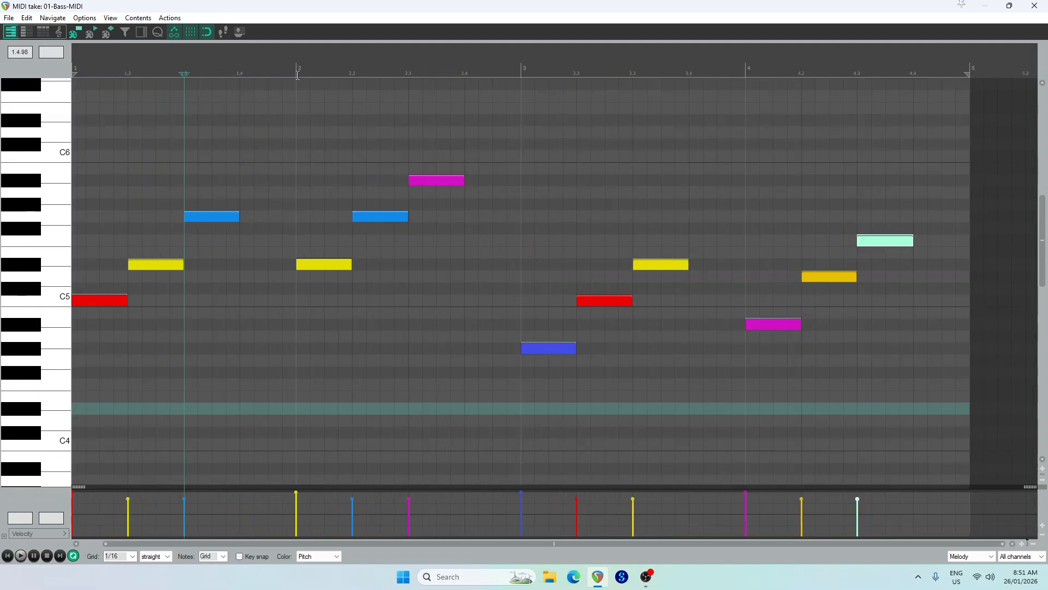
scroll(324, 64, "up", 1)
scroll(325, 64, "down", 1)
Shrink and move the MIDI editor to view the Chords item in the arrangement, and restore the editor to full size
left_click(1010, 6)
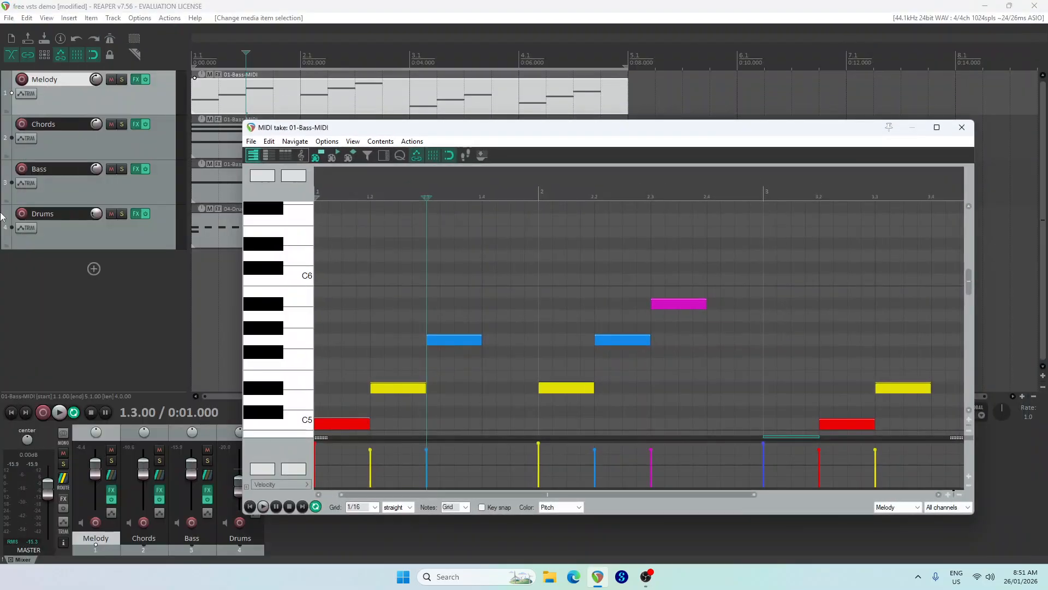
left_click_drag(522, 132, 405, 194)
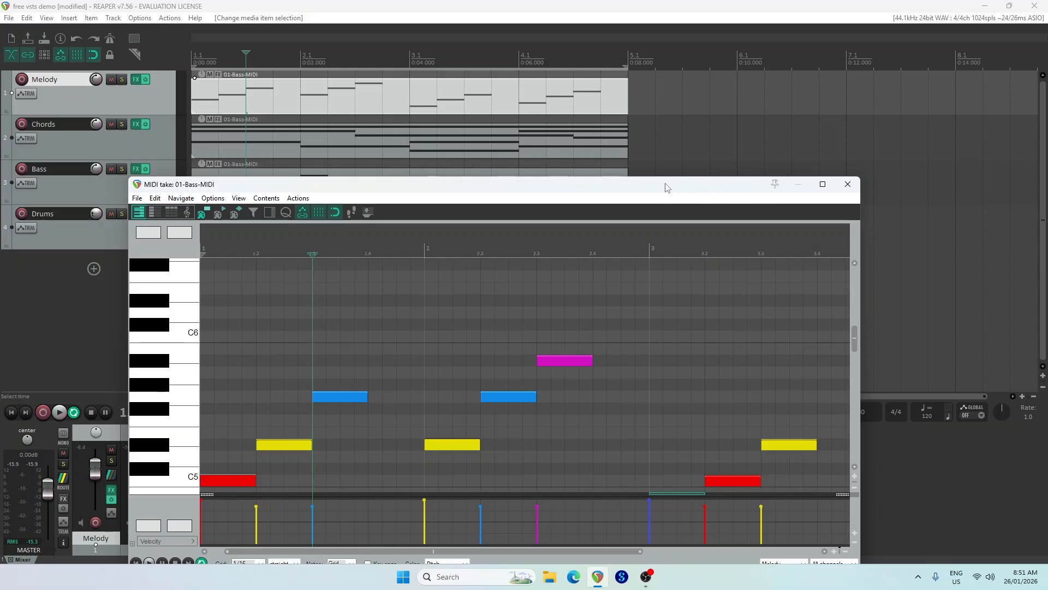
left_click(823, 185)
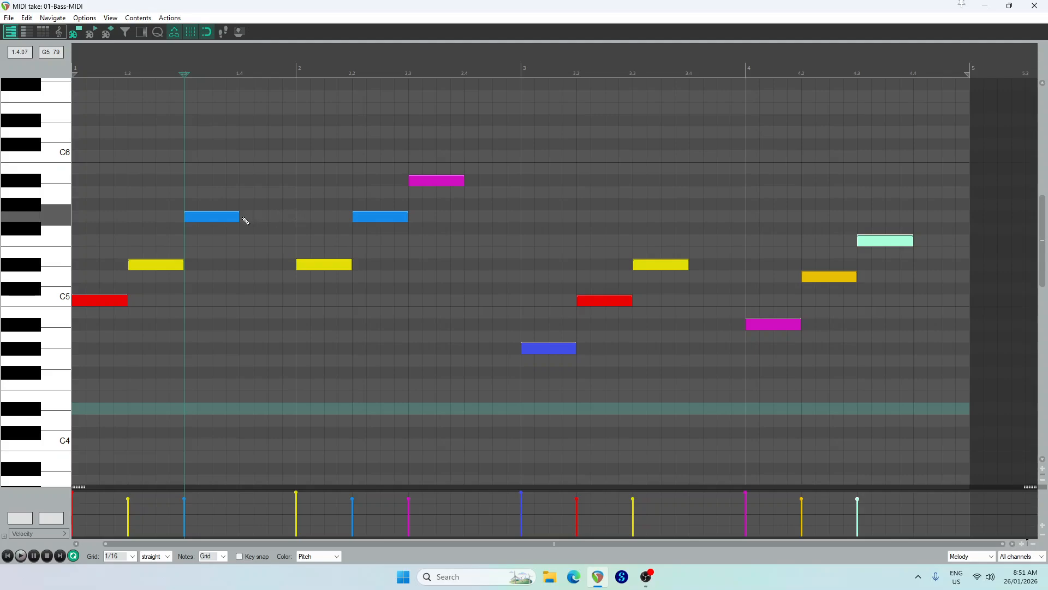
In bar 1, extend G5 to the bar's end and add half-beat D5 and F5 passing notes between C5, Eb5 and G5
left_click_drag(239, 217, 295, 216)
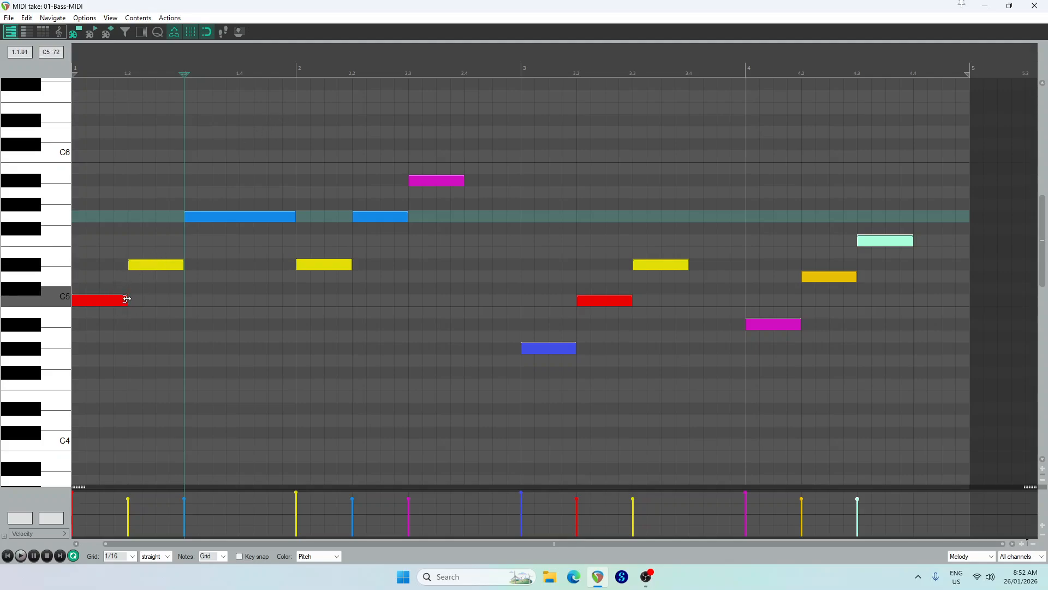
mouse_move(122, 301)
left_mouse_down()
mouse_move(99, 301)
mouse_move(118, 279)
left_mouse_up()
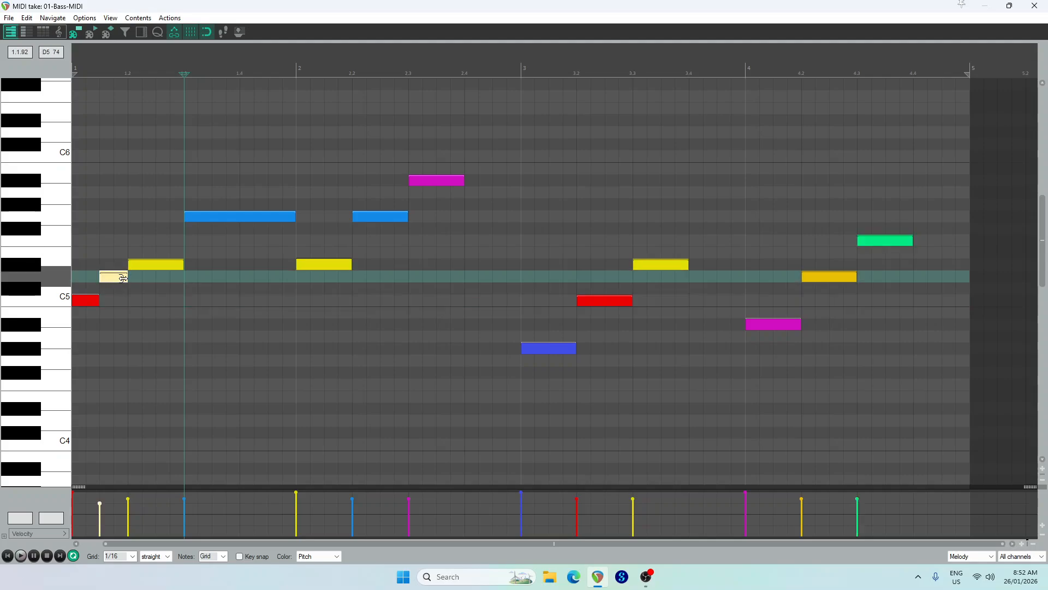
left_click_drag(182, 264, 155, 264)
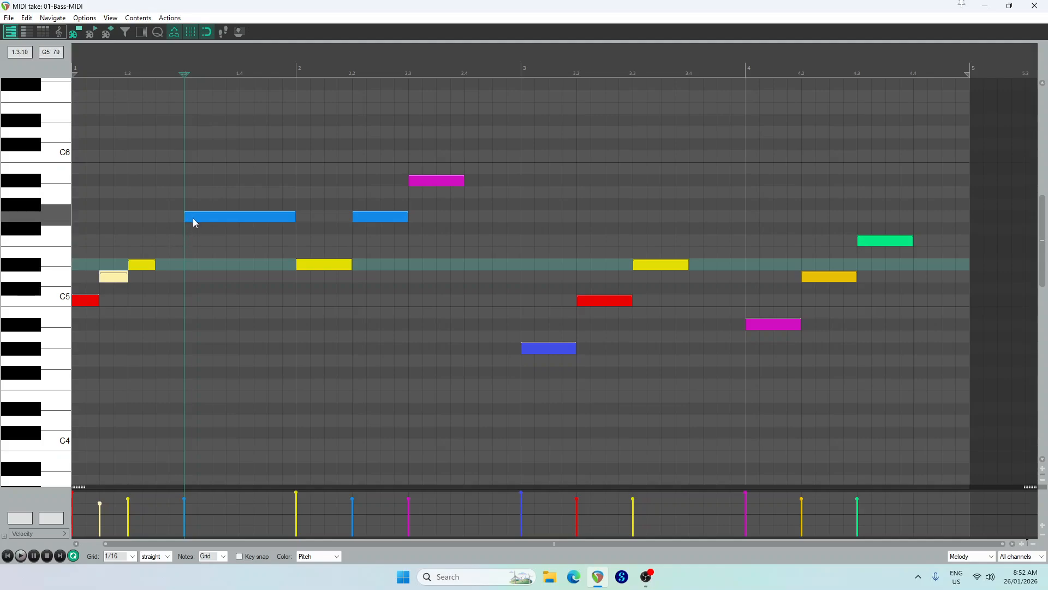
left_click(166, 241)
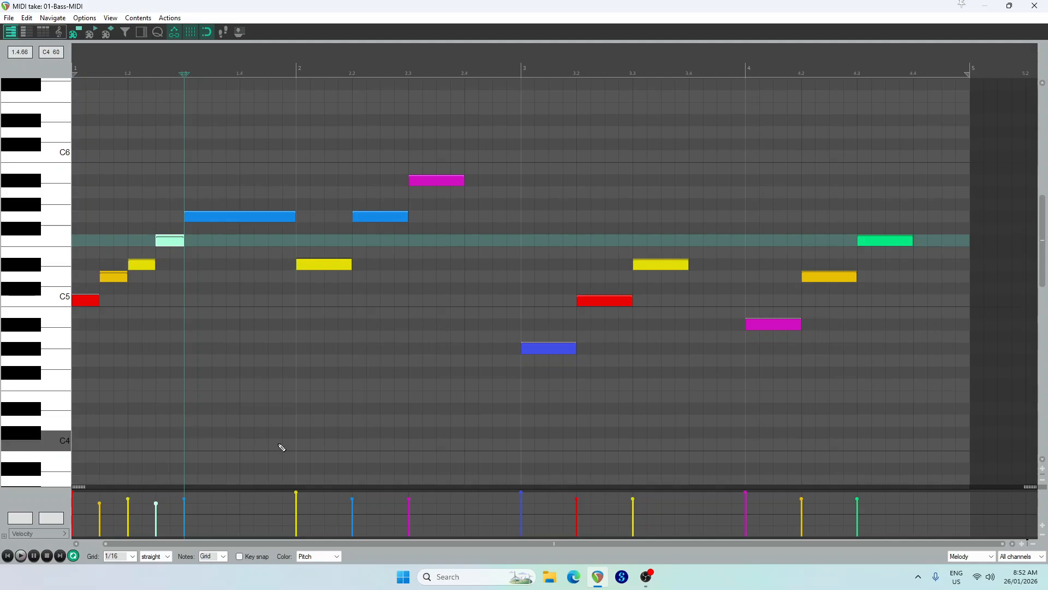
Play the arrangement from the start to hear bar 1's new passing notes, and stop playback
left_click(8, 555)
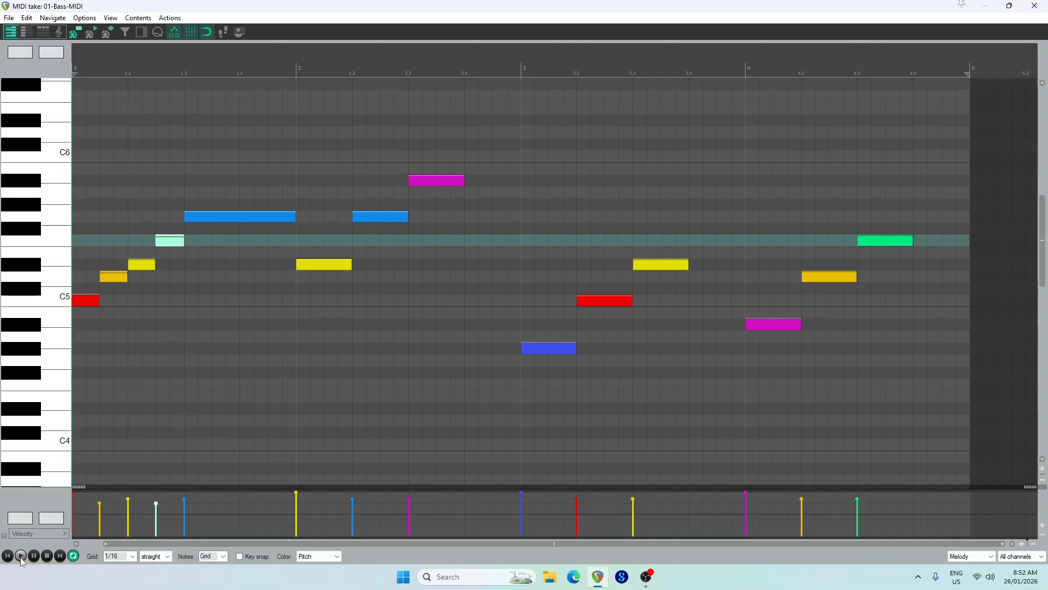
left_click(21, 557)
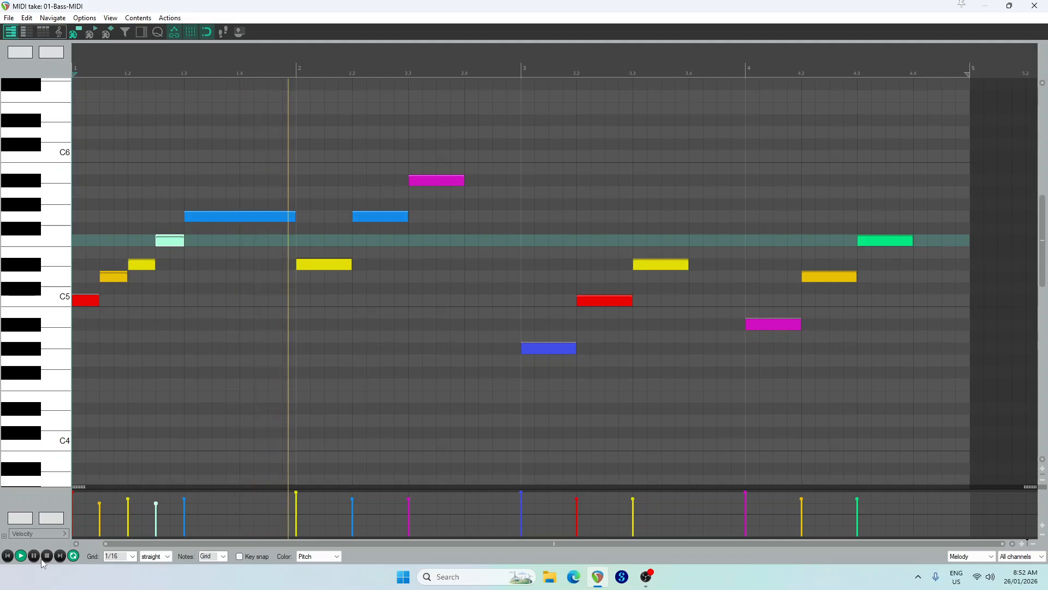
key("space")
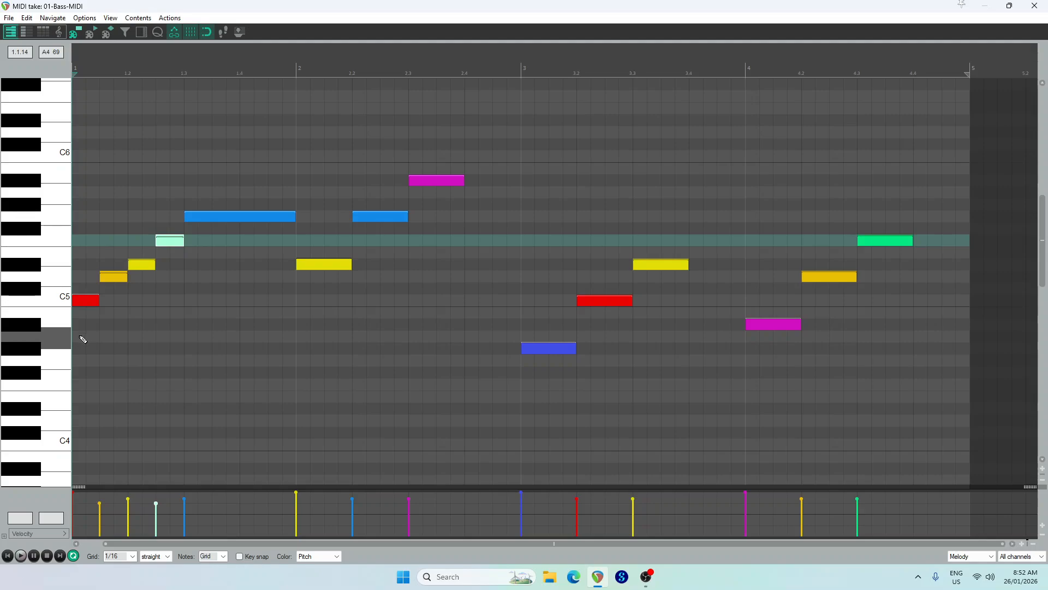
Shorten bar 1's G5 by half a beat, fill the gap with a half-beat F5 leading into bar 2, and audition it
left_click(290, 217)
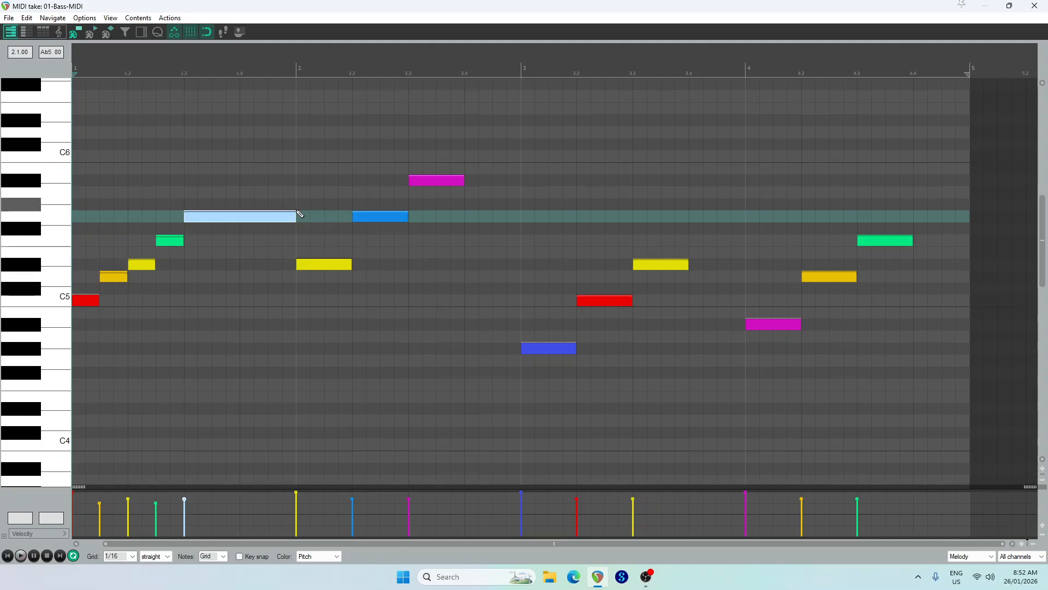
left_click(276, 241)
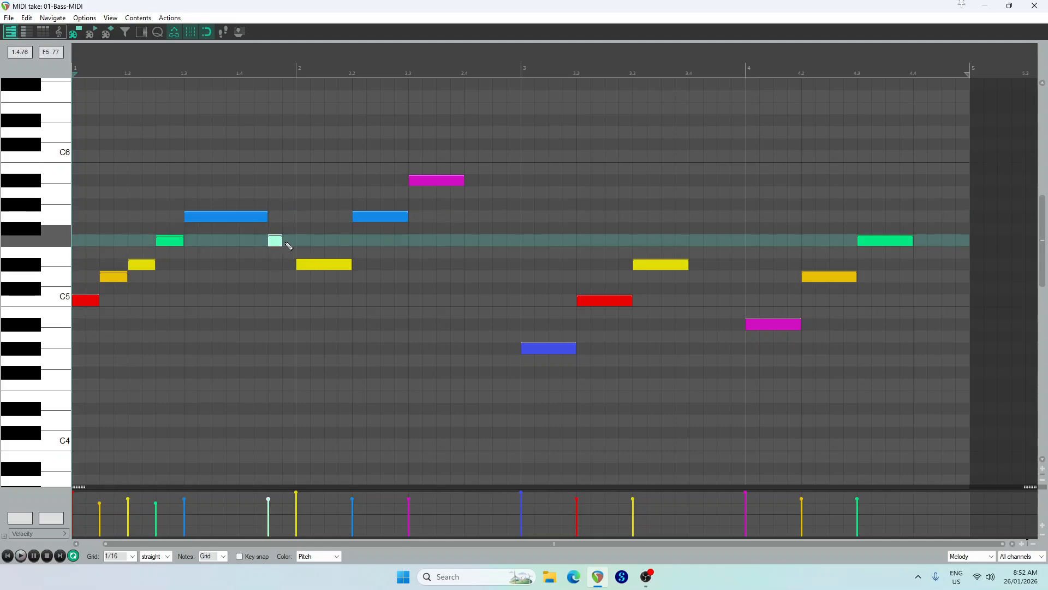
left_click(22, 557)
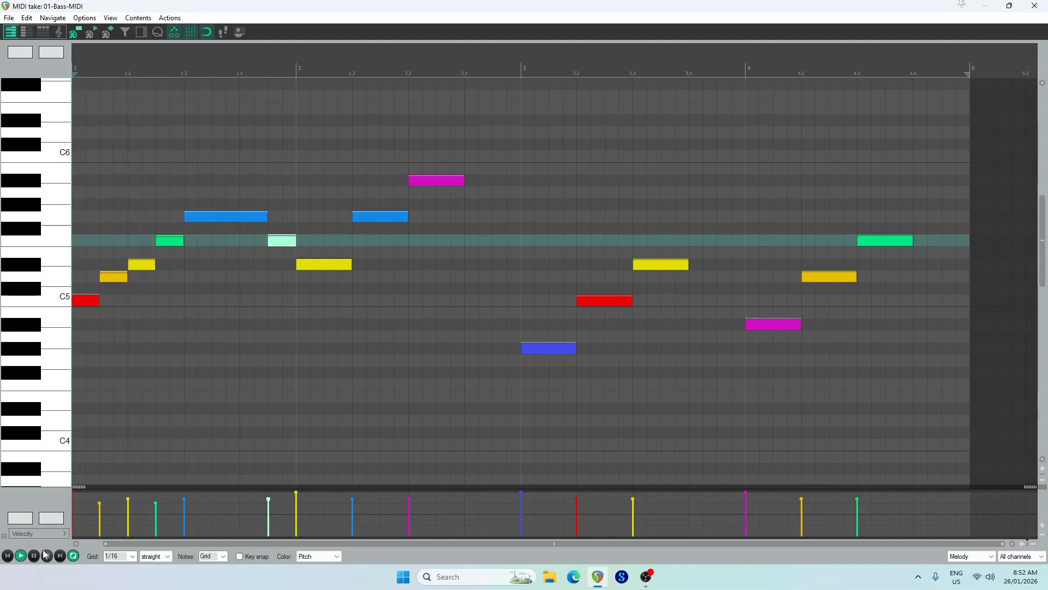
left_click(47, 555)
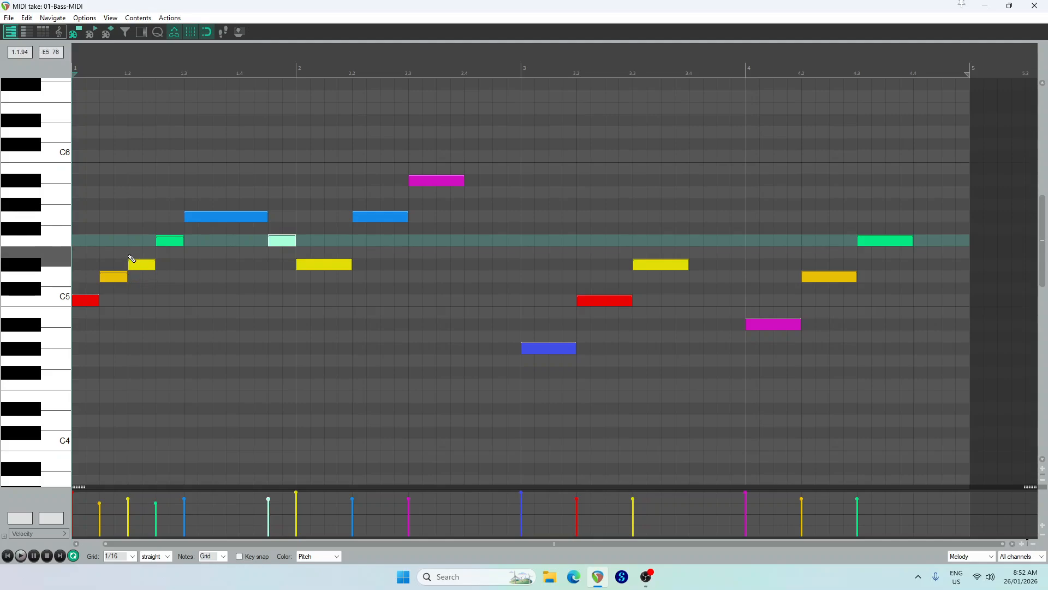
left_click_drag(80, 359, 277, 123)
left_click_drag(306, 352, 531, 98)
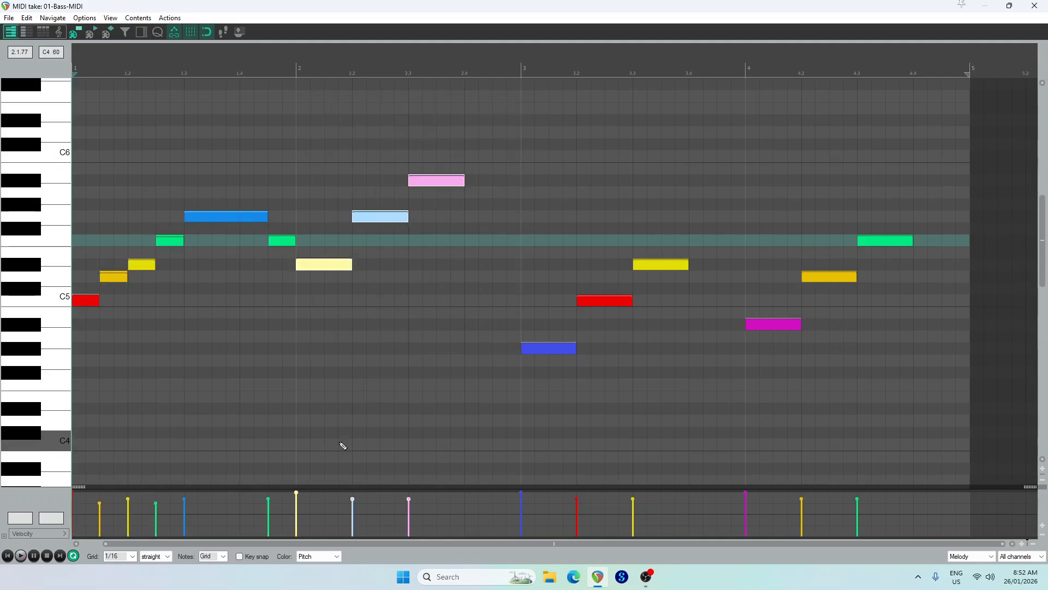
left_click(345, 419)
In bar 2, shorten Eb5 and G5 to half a beat each, following them with half-beat F5 and Ab5 passing notes
left_click_drag(350, 266, 323, 266)
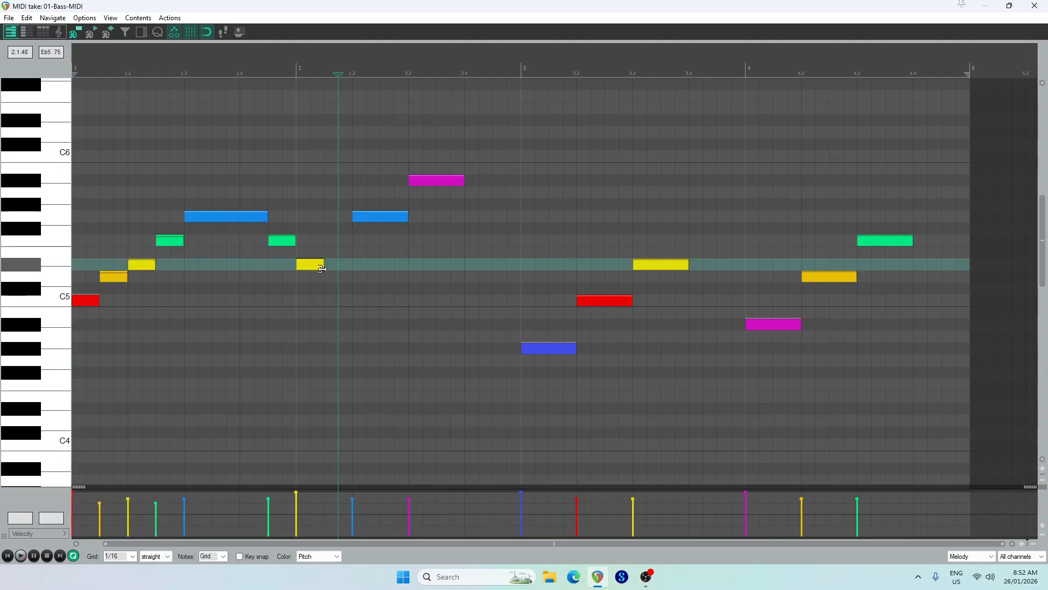
left_click(330, 240)
left_click_drag(407, 217, 378, 221)
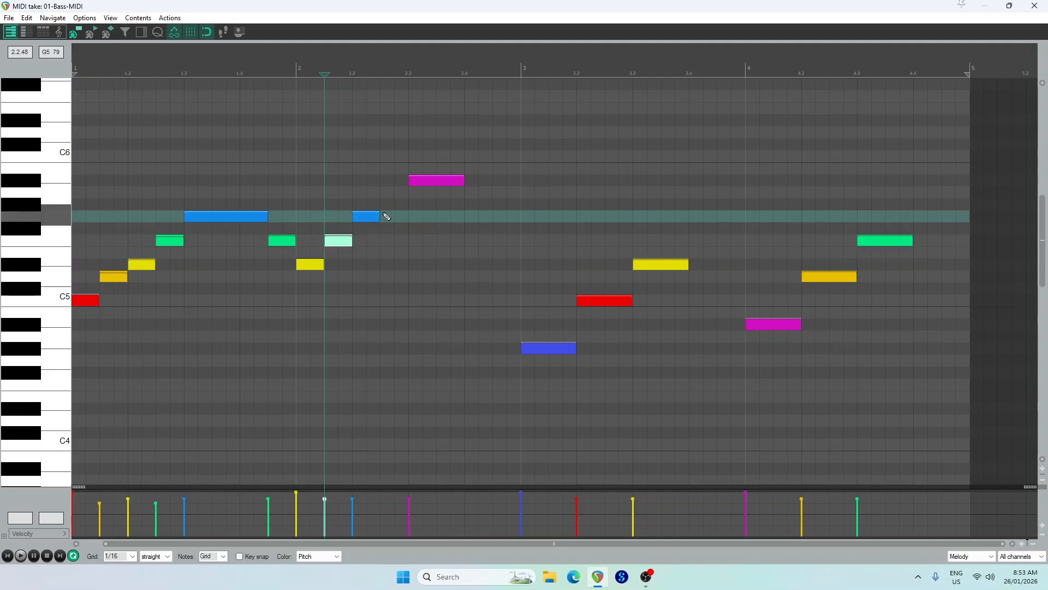
left_click(389, 192)
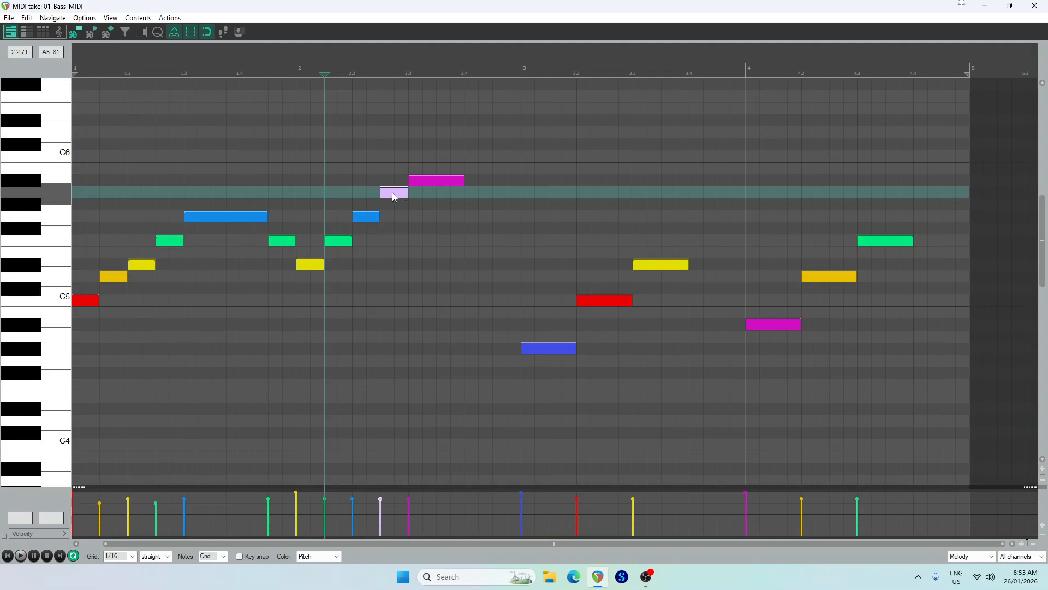
left_click_drag(392, 192, 392, 205)
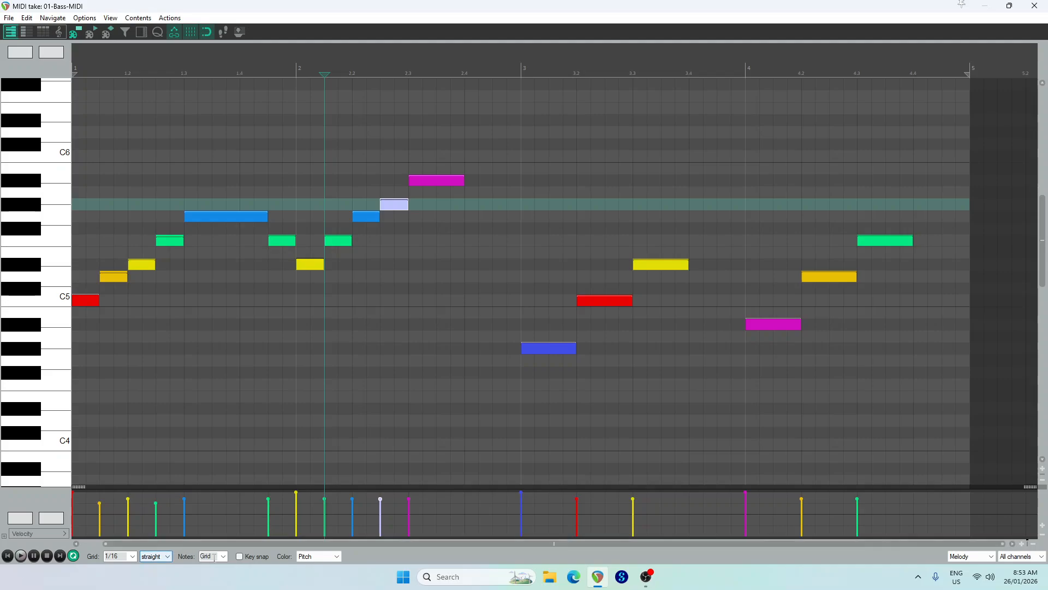
Enable key snap for C Natural minor, and listen to the revised melody from the start
left_click(240, 556)
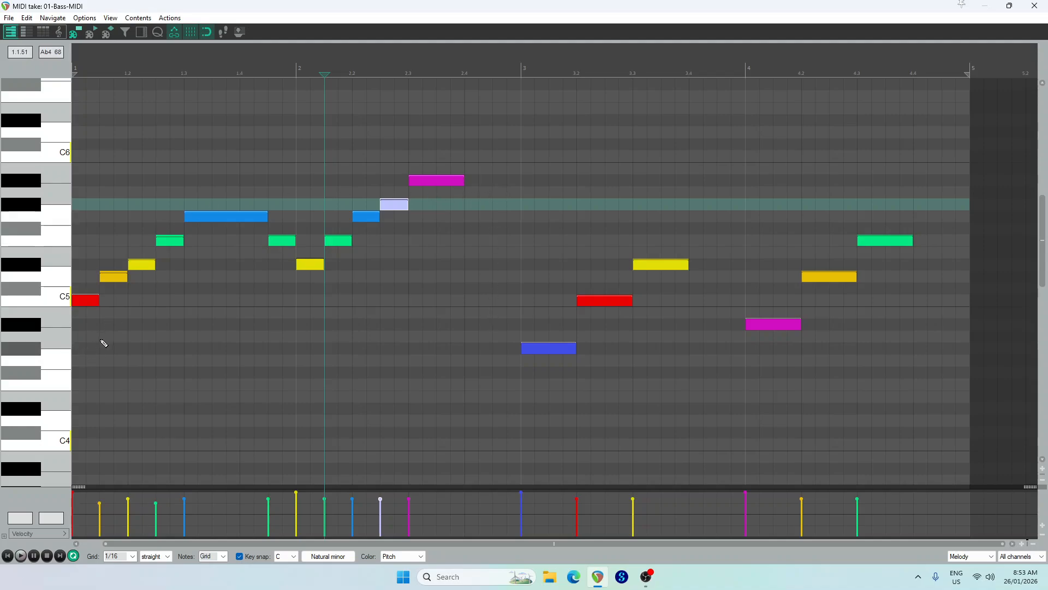
left_click(7, 556)
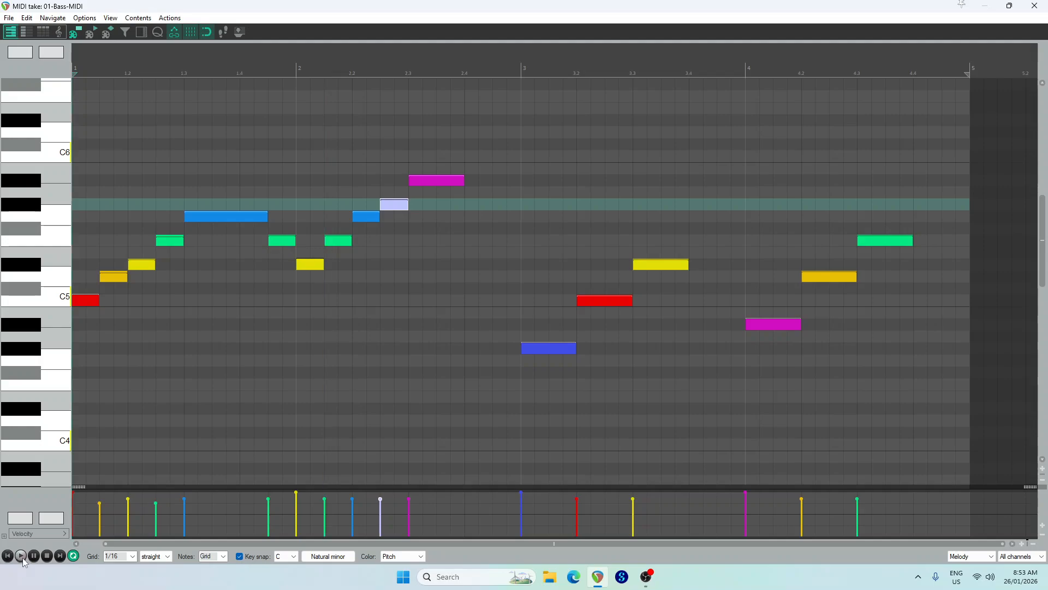
left_click(21, 556)
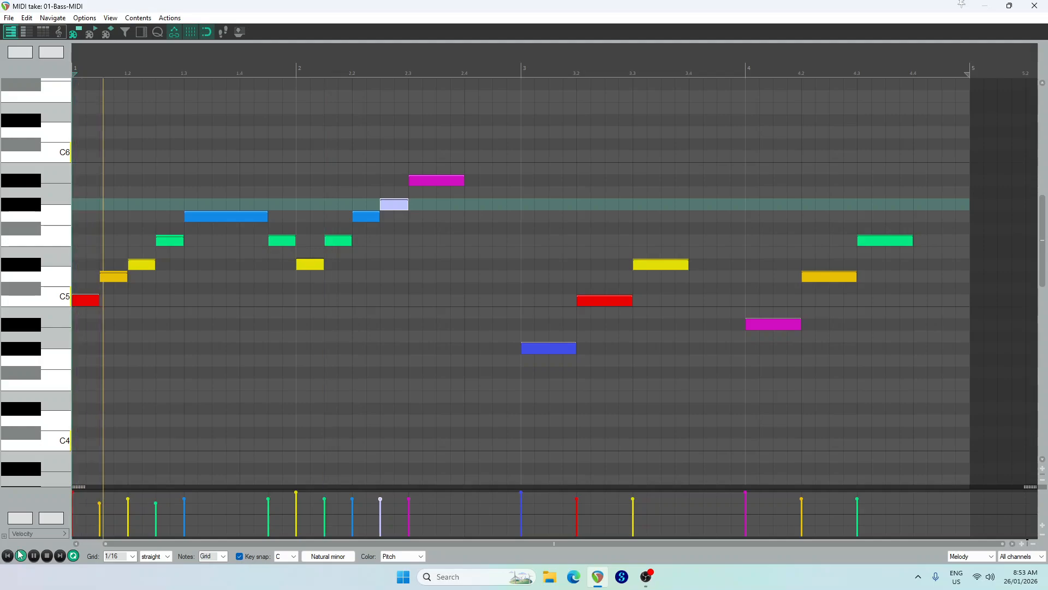
left_click(47, 558)
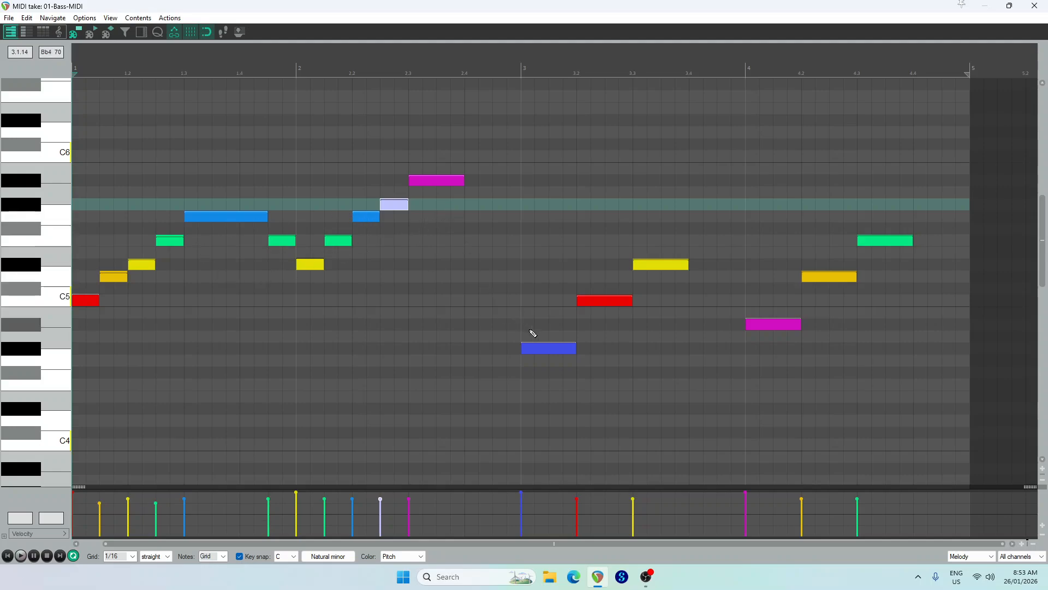
Extend bar 2's Bb5 to the start of bar 3 and raise bar 3's first note an octave to Ab5
left_click_drag(463, 180, 508, 180)
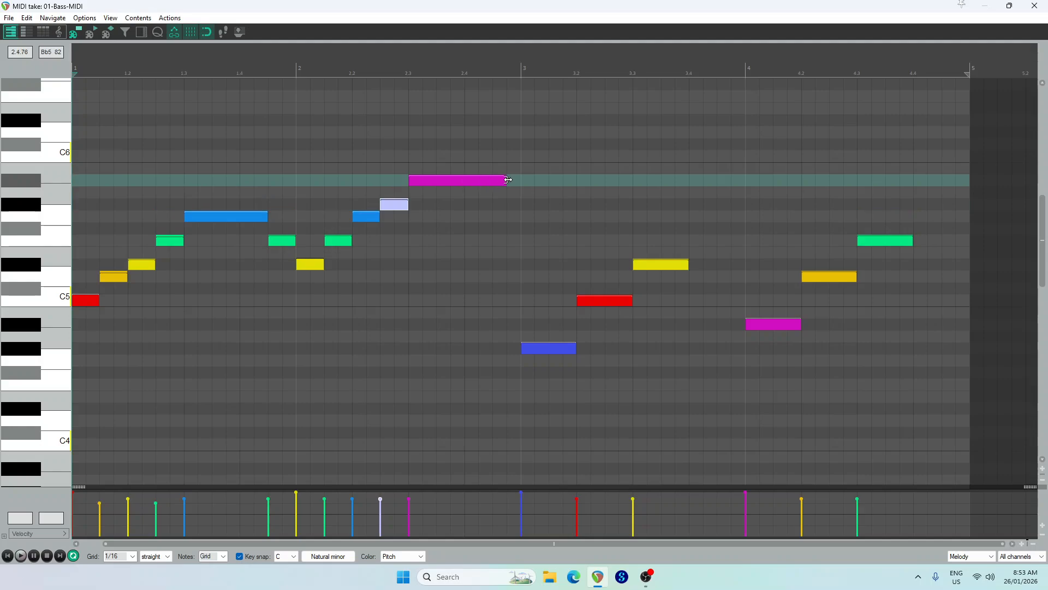
left_click(545, 349)
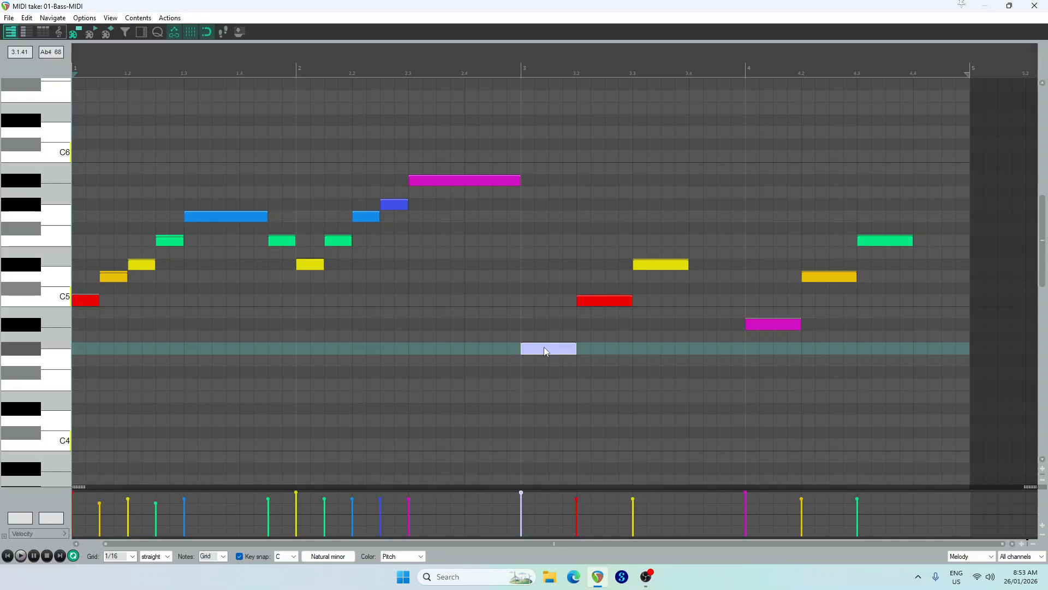
left_click_drag(544, 349, 544, 206)
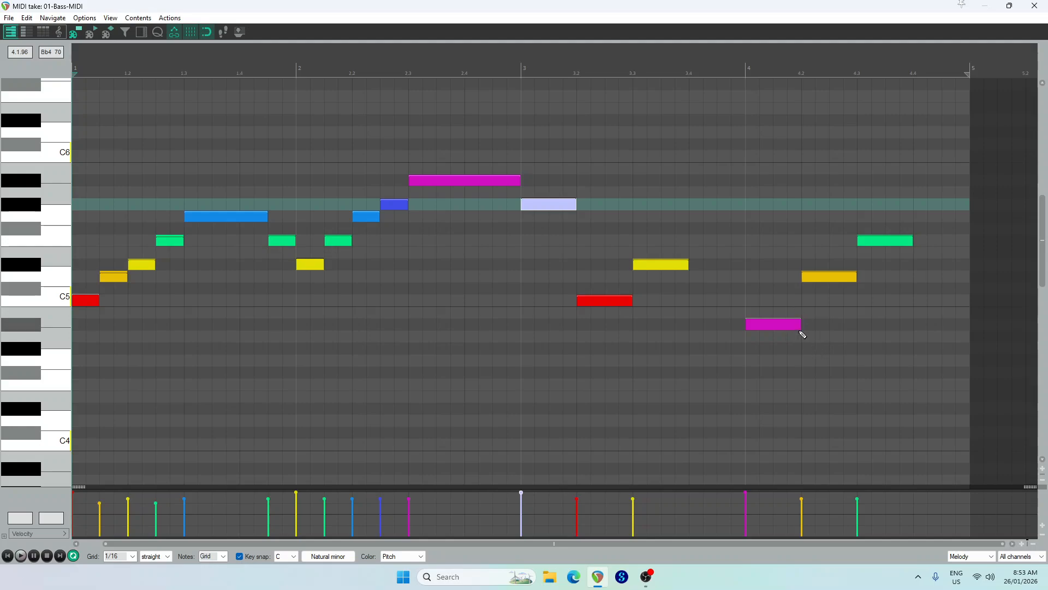
In bar 4, shorten Bb4, D5 and F5 to half a beat, following them with half-beat C5, Eb5 and Eb5 notes respectively
left_click_drag(798, 324, 777, 327)
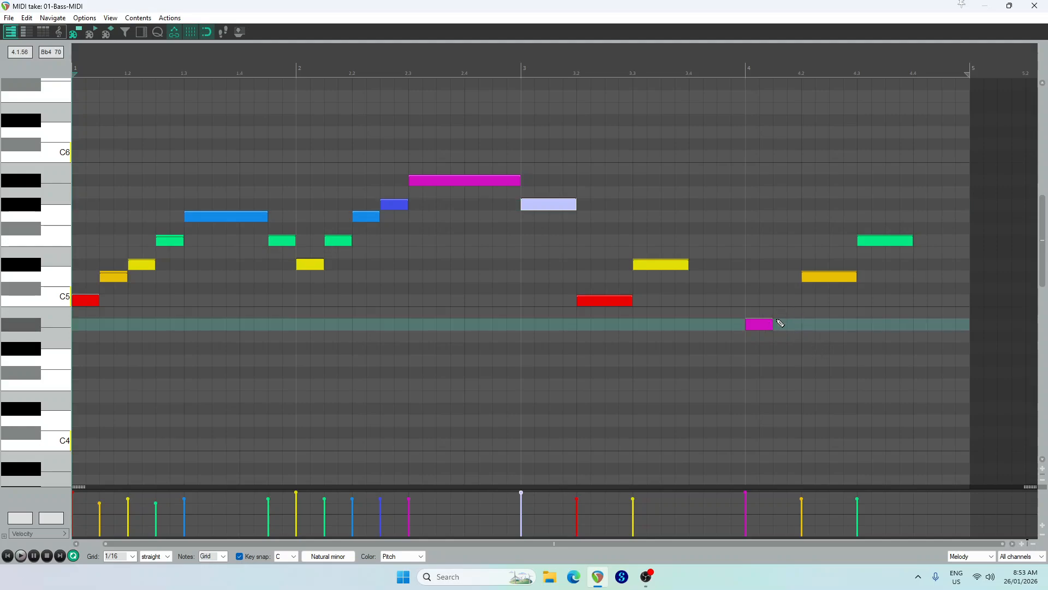
left_click(779, 300)
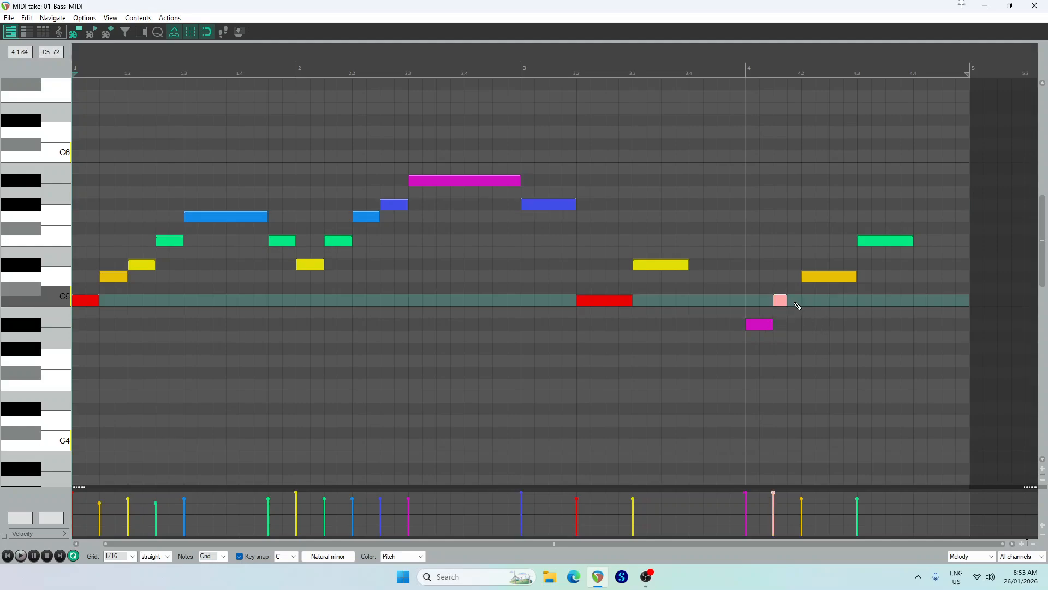
left_click(837, 265)
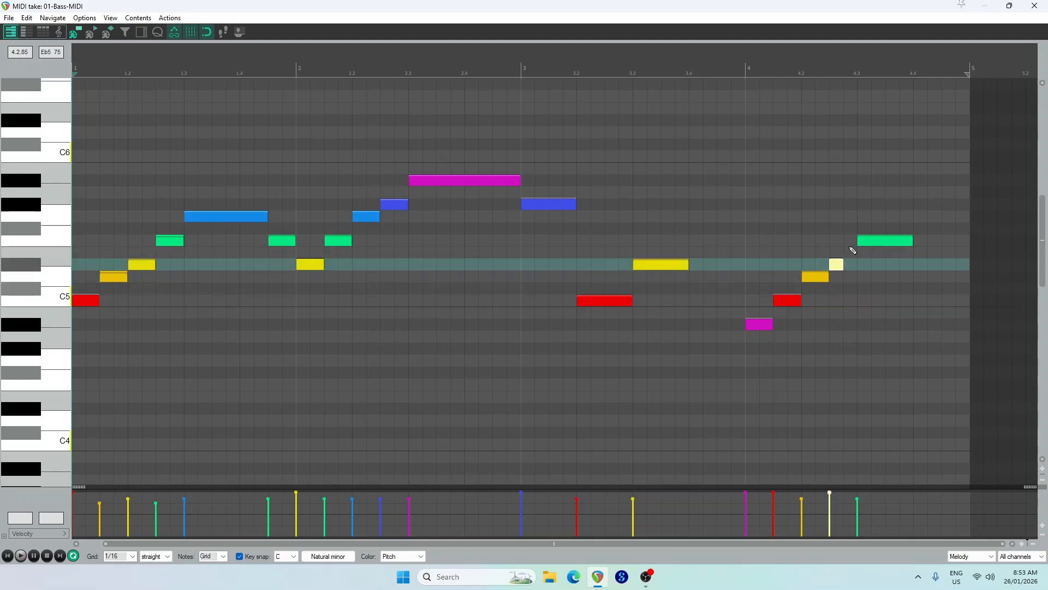
left_click_drag(853, 250, 860, 251)
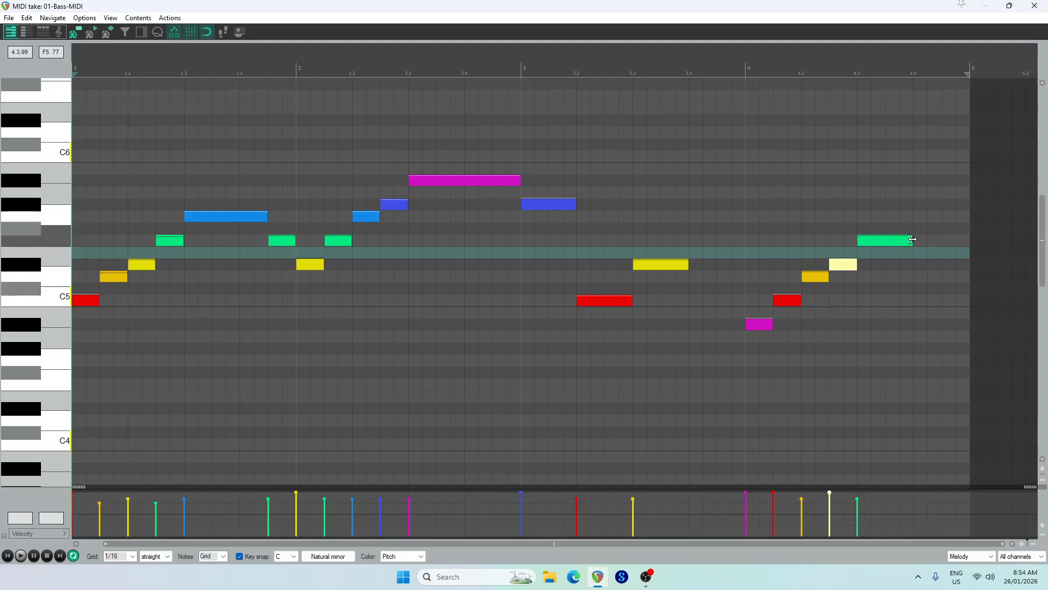
left_click_drag(913, 239, 885, 240)
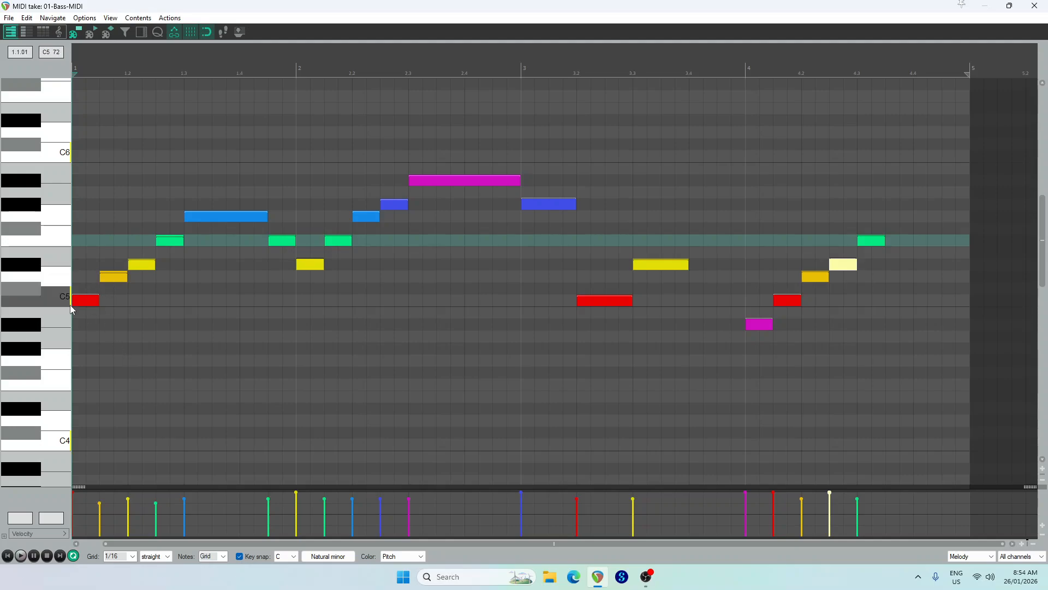
left_click(900, 265)
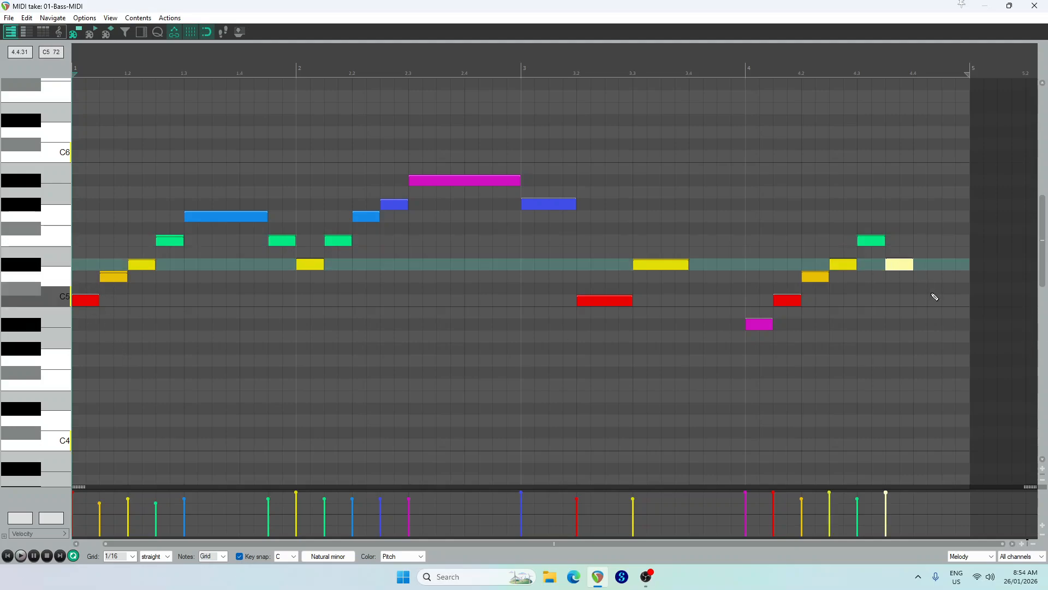
Complete bar 4's last beat with a half-beat D5 followed by a half-beat Bb4
left_click(921, 277)
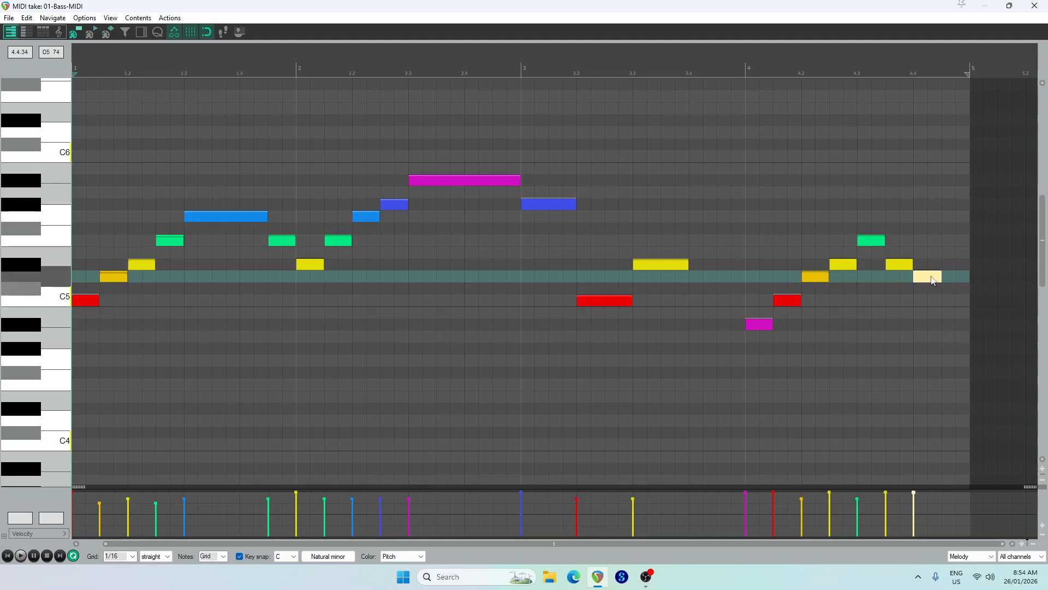
left_click(953, 327)
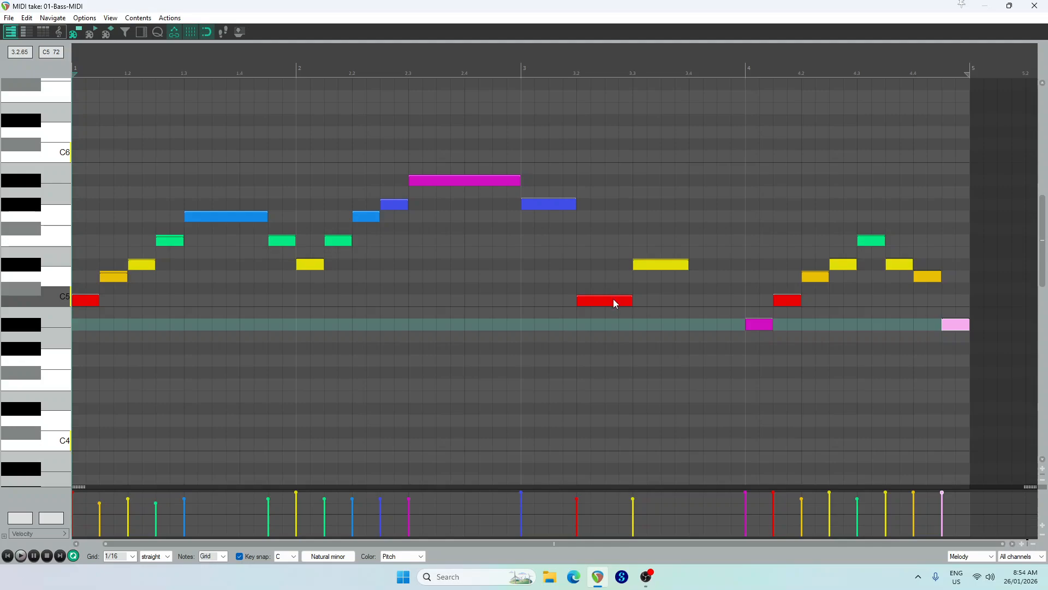
In bar 3, place Eb5 on beat 2 and hold C5 from beat 3, shortening Ab5 to half a beat followed by a half-beat G5
left_click_drag(612, 299, 662, 299)
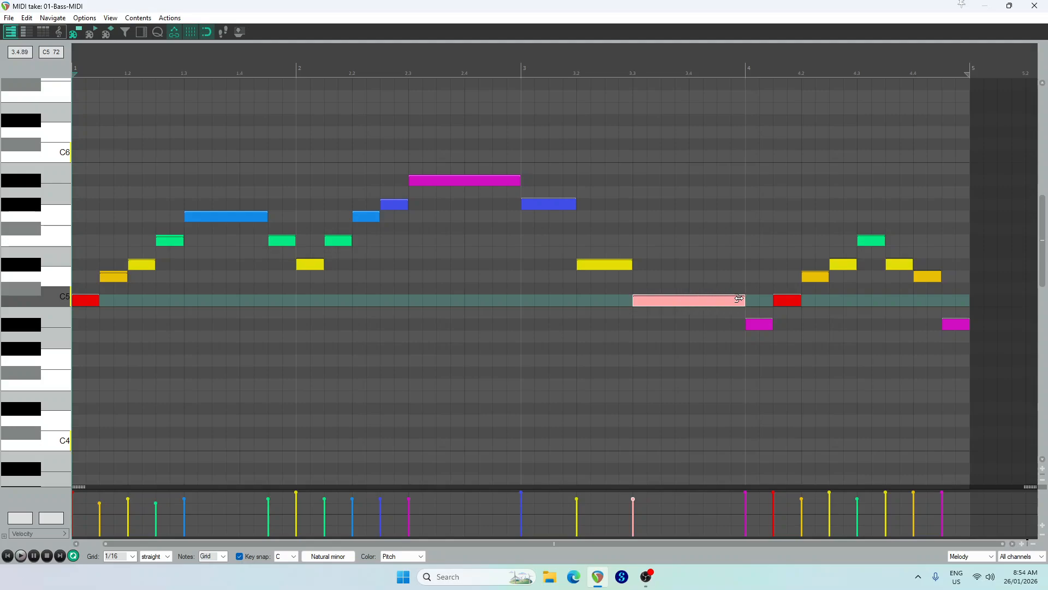
left_click_drag(573, 205, 549, 205)
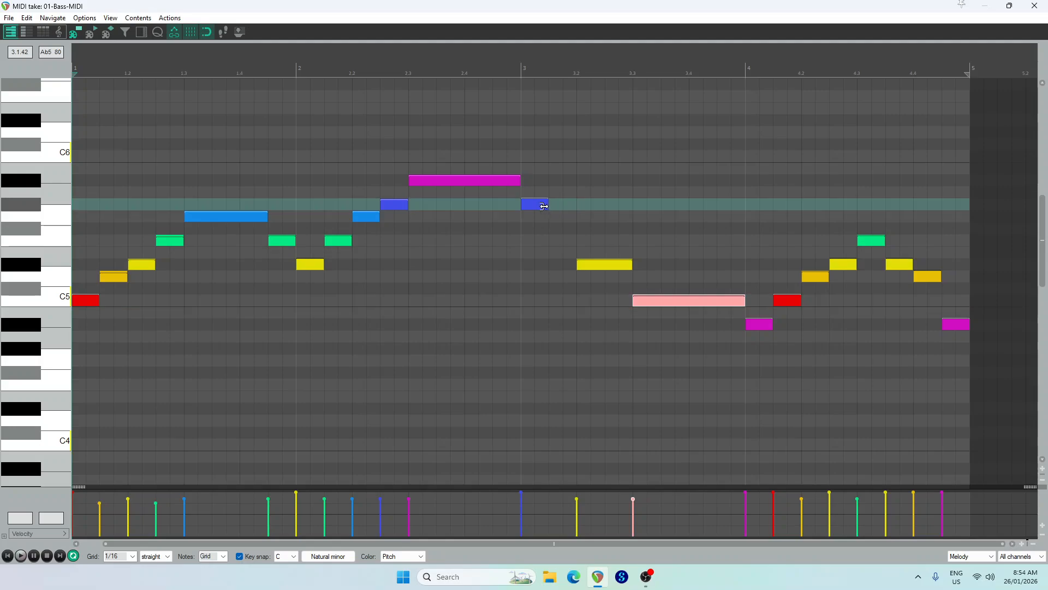
left_click(561, 235)
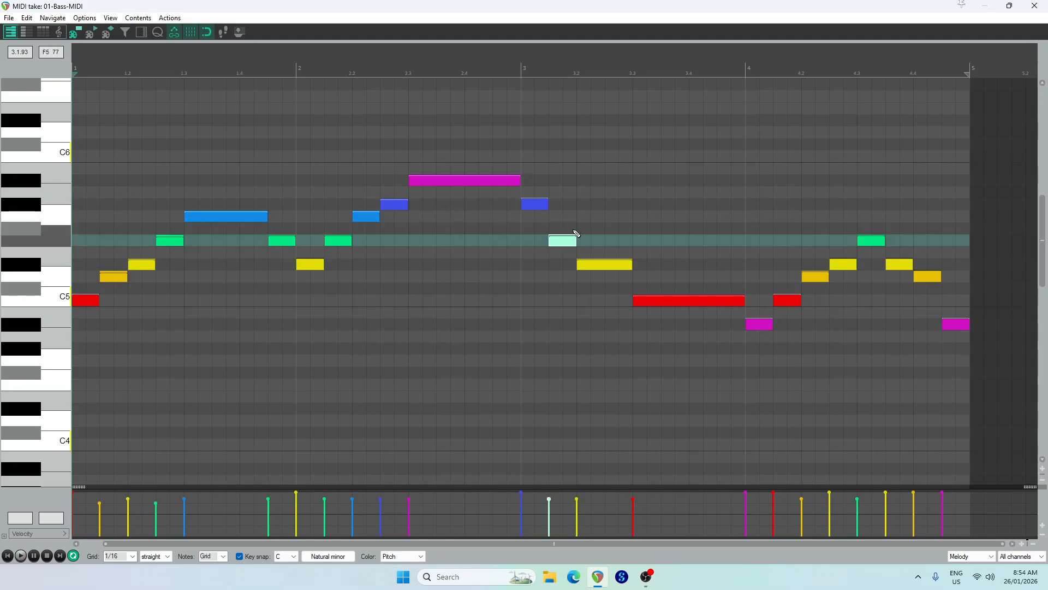
mouse_move(574, 238)
left_mouse_down()
mouse_move(571, 211)
mouse_move(578, 219)
left_mouse_up()
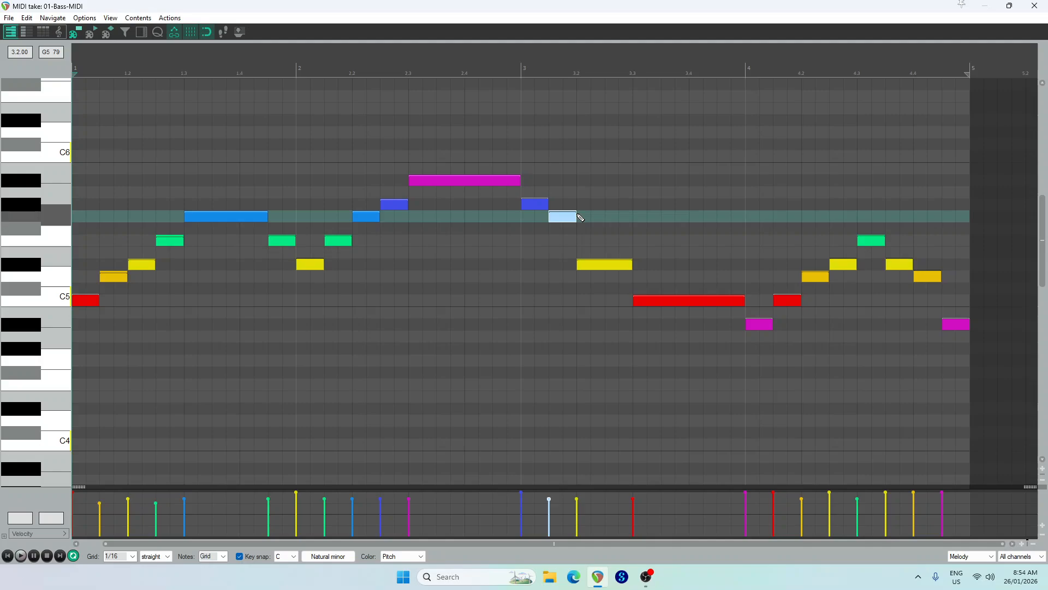
In bar 3, add half-beat F5 and D5 notes on beats 2 and 3, delaying Eb5 and C5 by half a beat, and play the melody
left_click(590, 240)
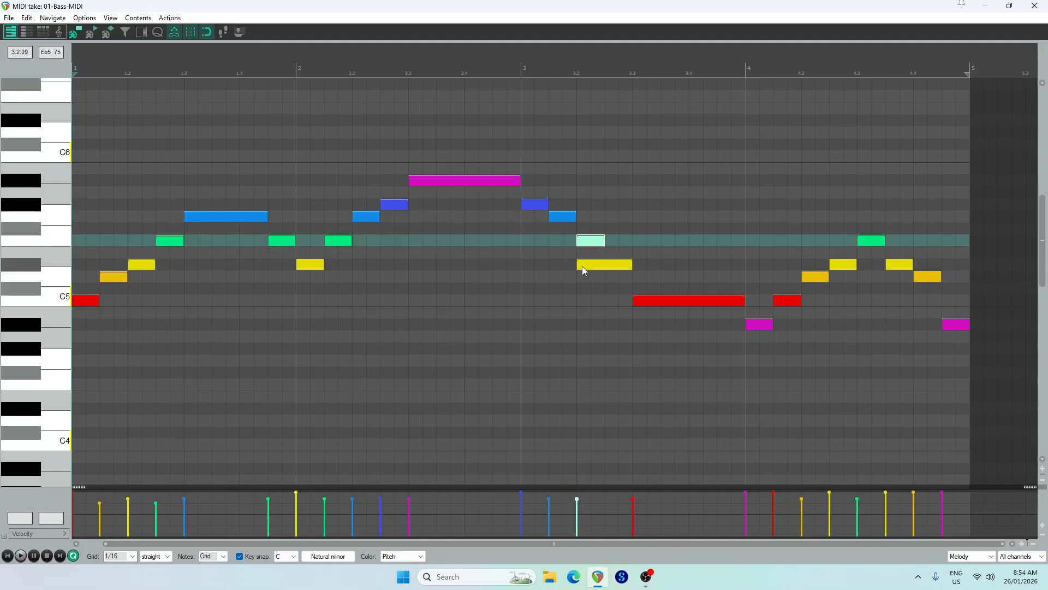
left_click_drag(580, 266, 607, 266)
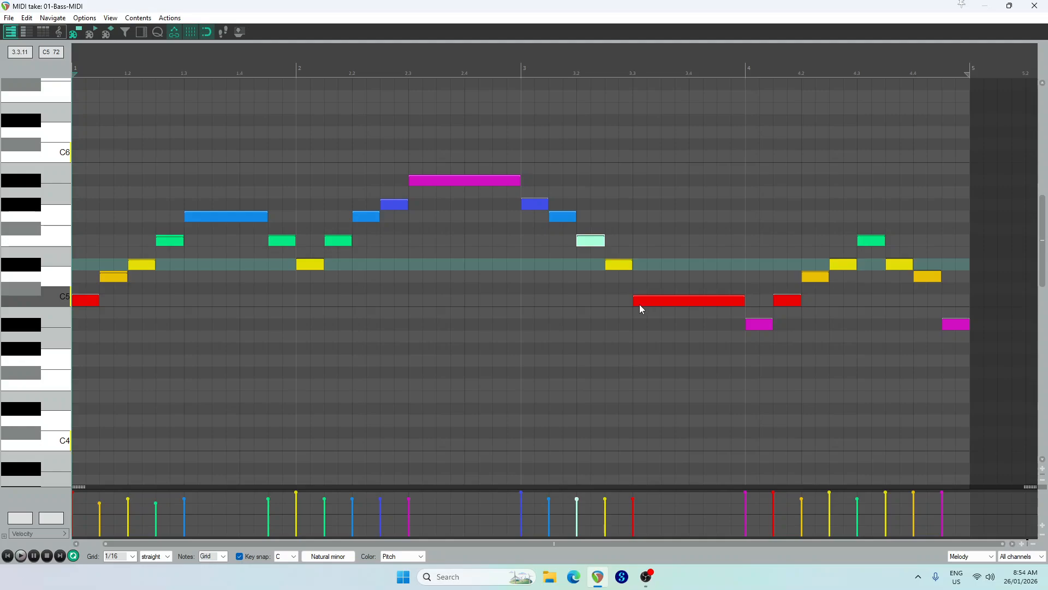
left_click_drag(640, 302, 662, 301)
left_click(644, 277)
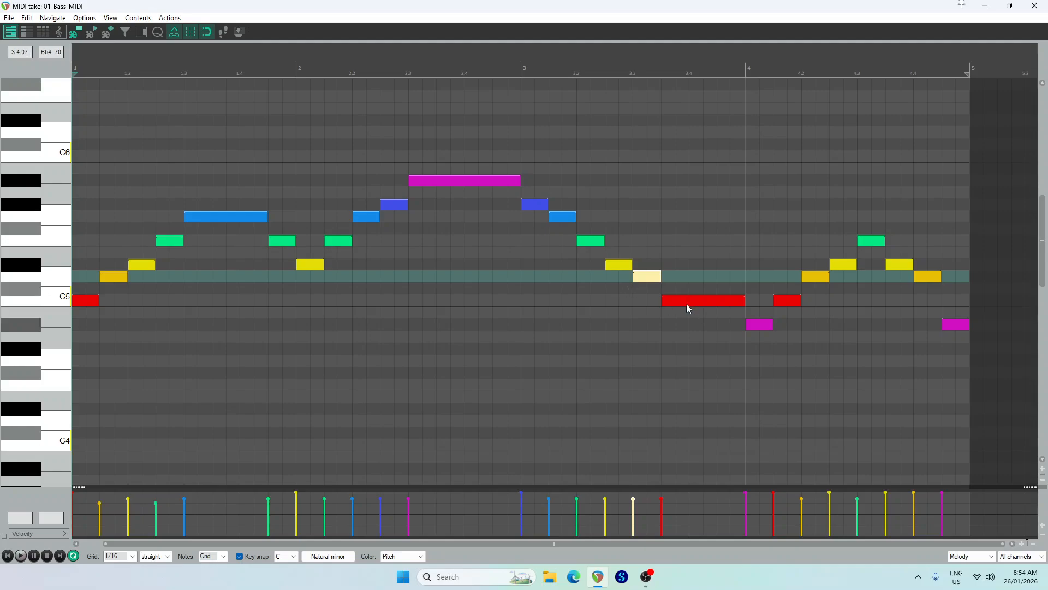
left_click(24, 556)
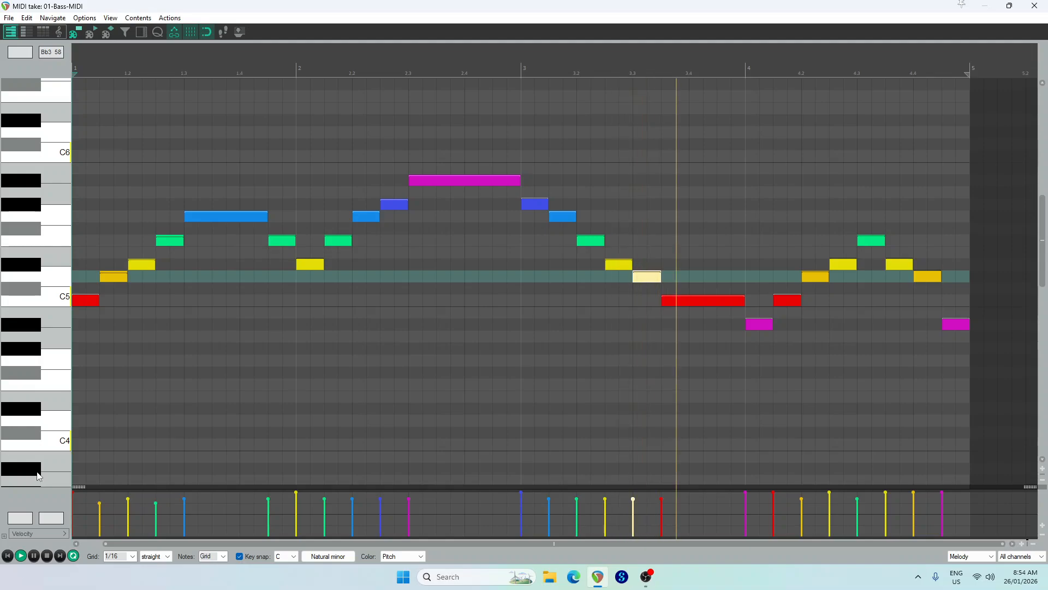
left_click(46, 555)
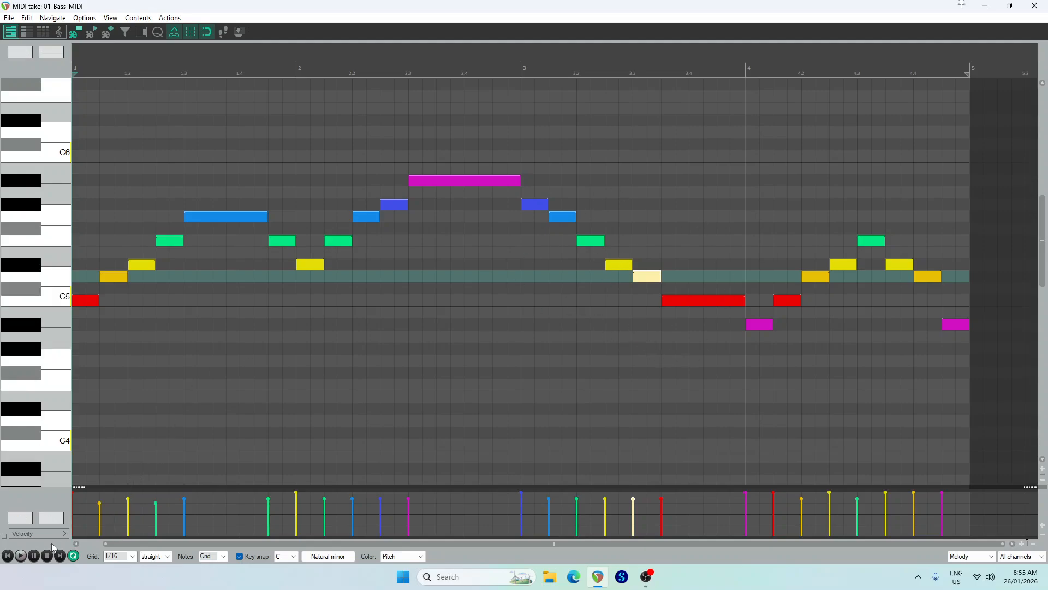
With a 1/8 triplet grid, fit F5, Eb5 and D5 as triplets into bar 3's beat 2, start C5 on beat 3, and play it back
left_click(133, 557)
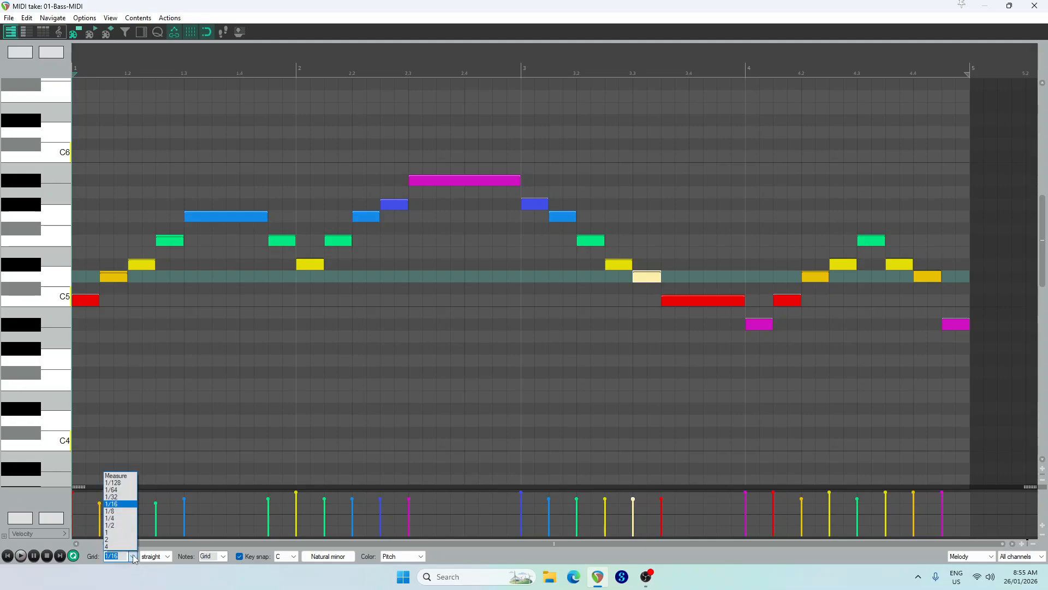
left_click(112, 511)
left_click(164, 556)
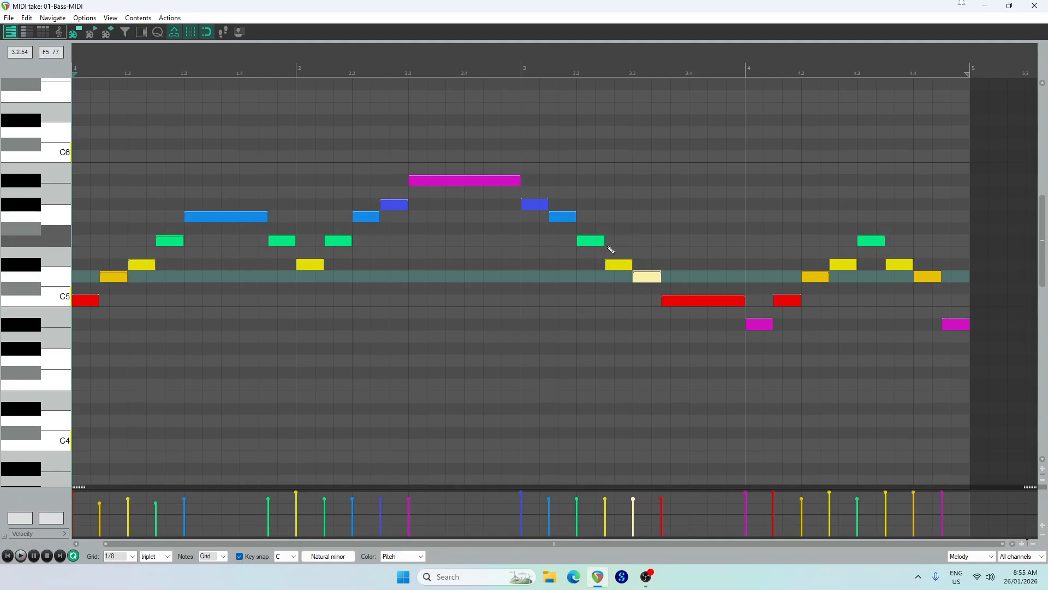
left_click_drag(603, 245, 596, 245)
left_click(617, 266)
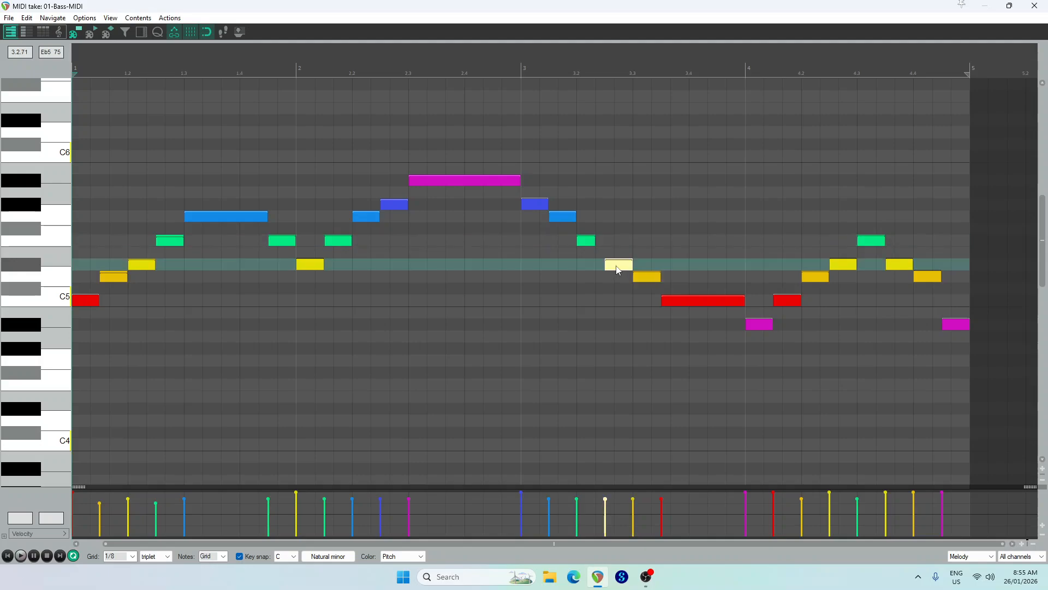
left_click(649, 280)
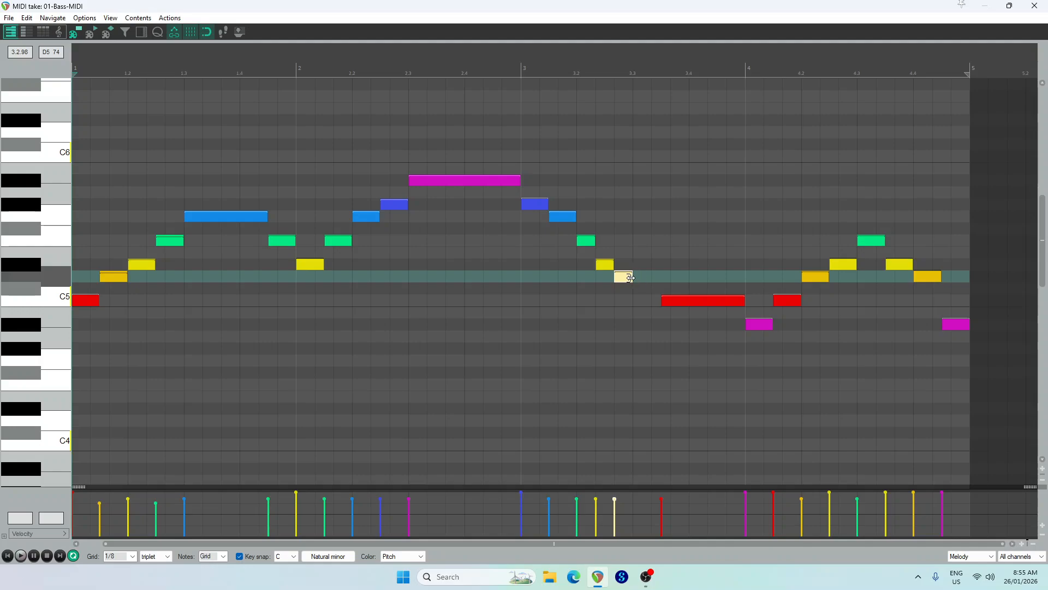
left_click_drag(663, 300, 633, 299)
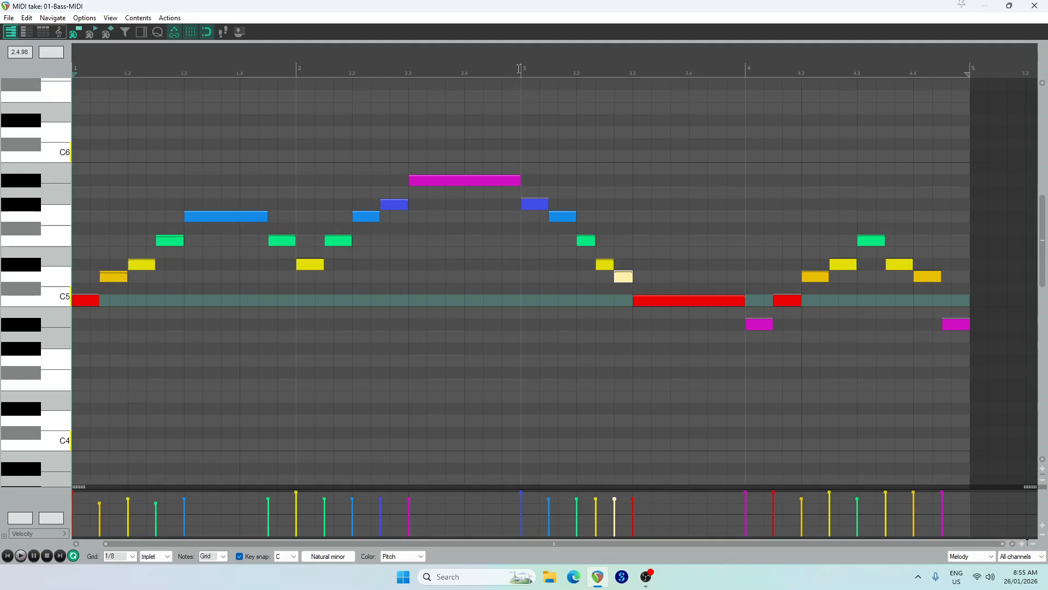
left_click(21, 556)
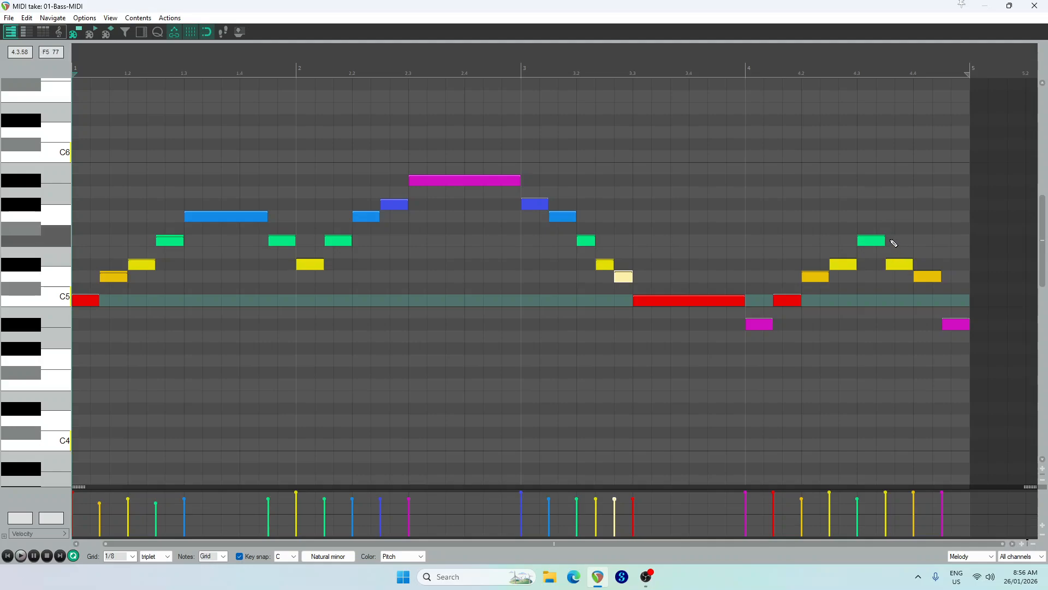
Turn bar 4's last beat into a triplet of D5, C5 and Bb4, and listen to the melody from the start
left_click_drag(884, 241, 876, 241)
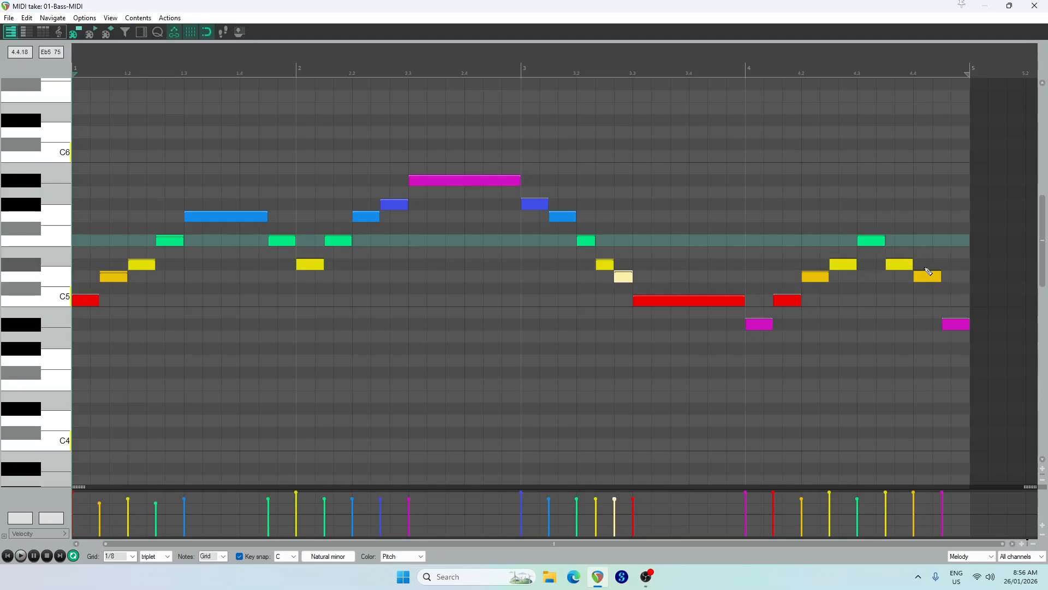
left_click_drag(940, 277, 932, 277)
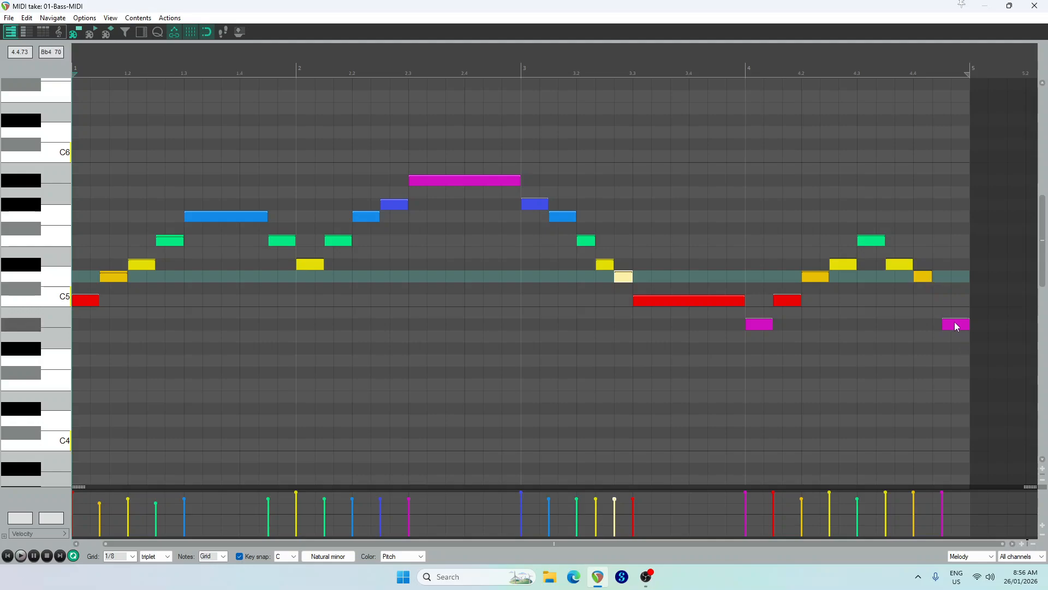
left_click_drag(958, 324, 943, 304)
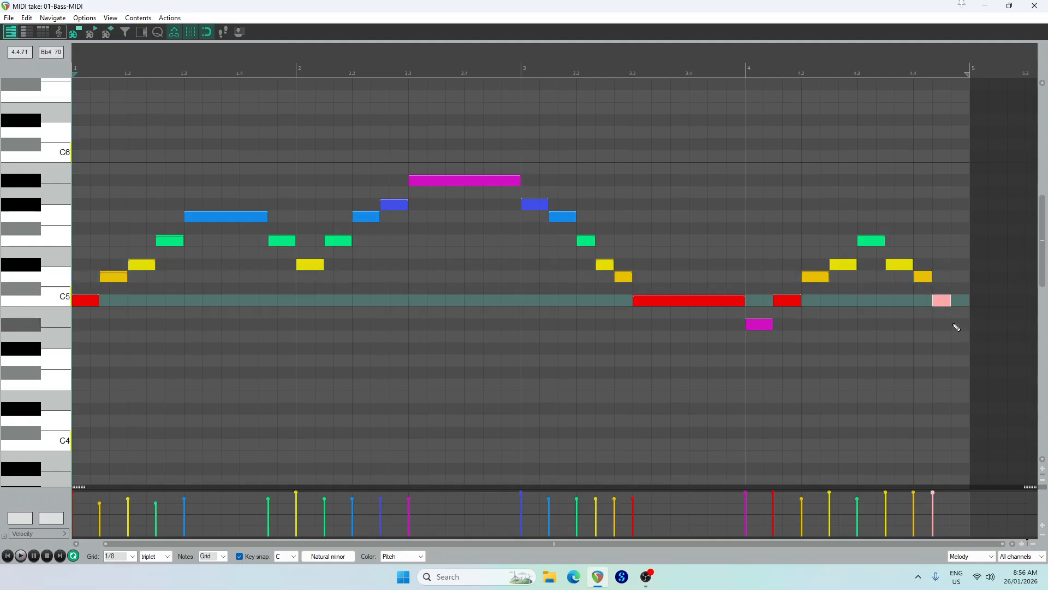
left_click(957, 324)
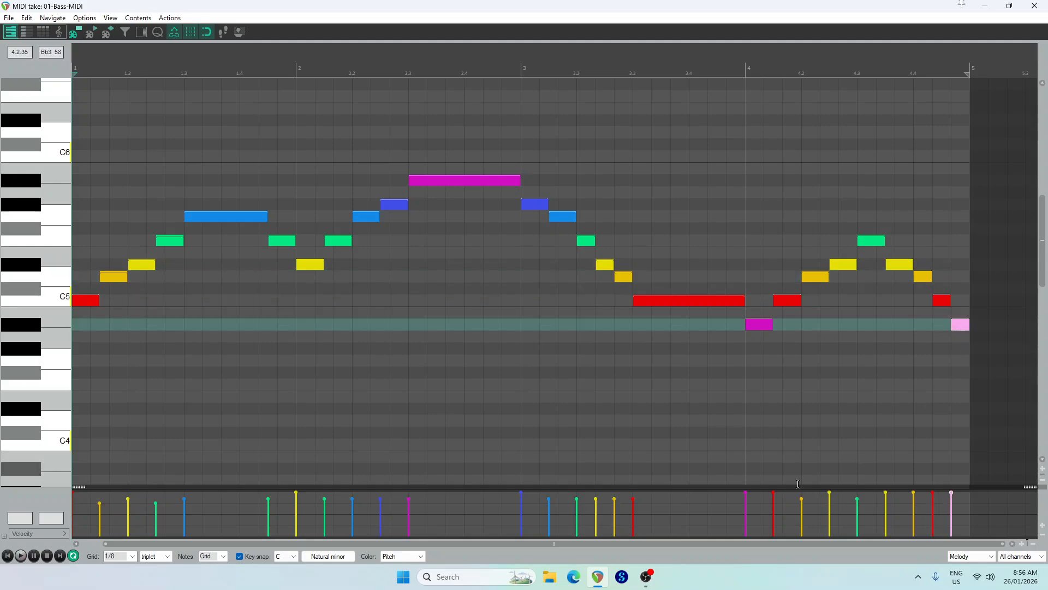
left_click(20, 556)
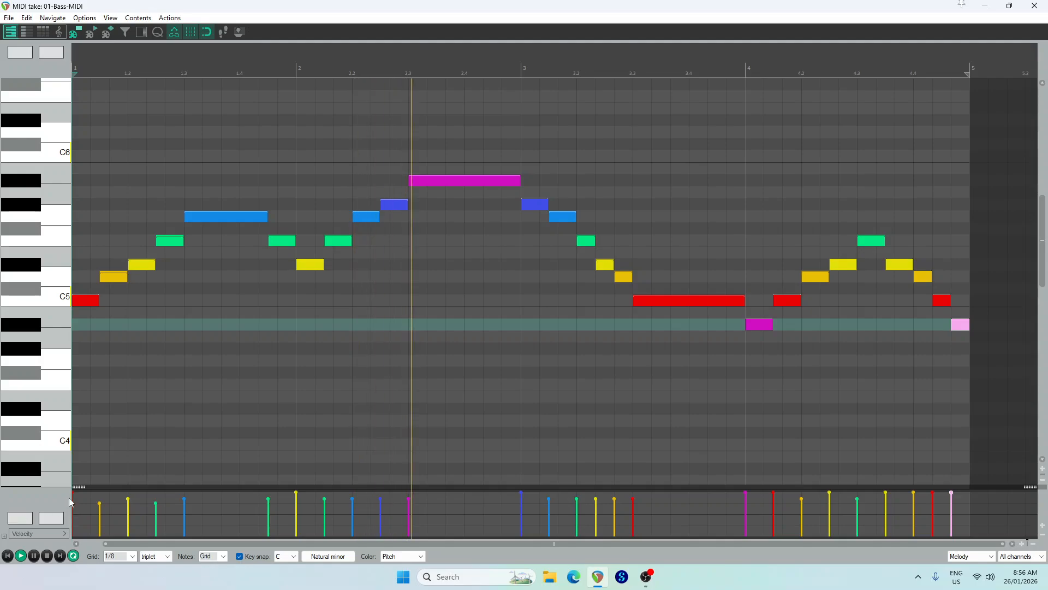
left_click(47, 556)
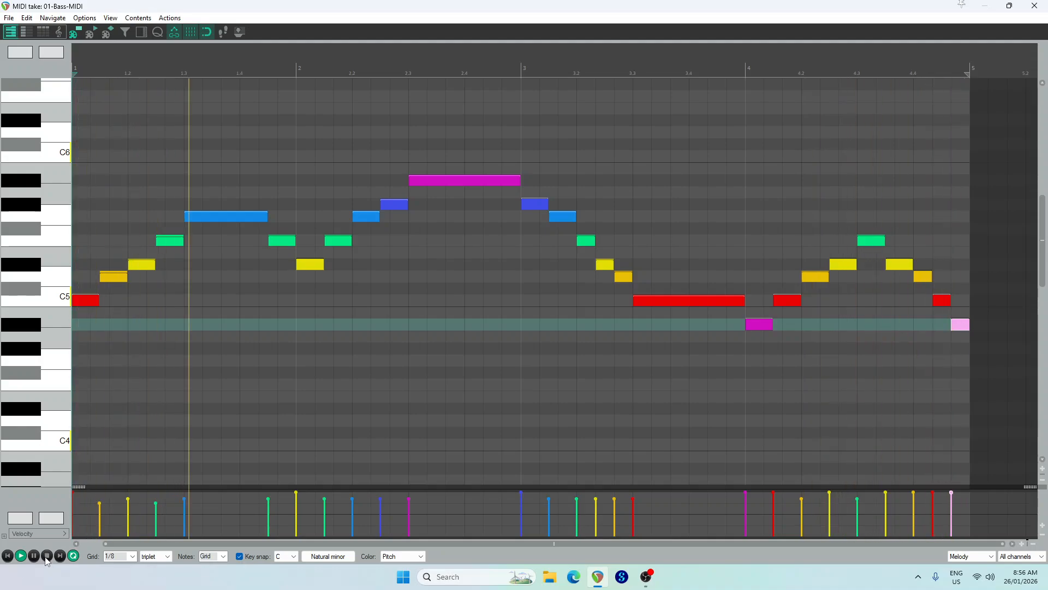
left_click(47, 556)
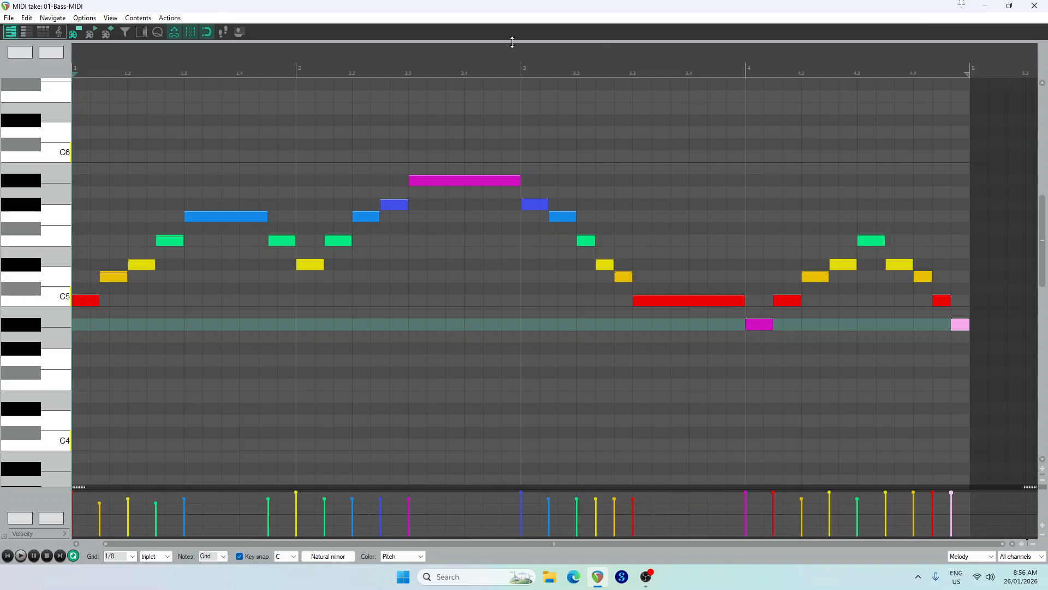
Examine the notes of the Chords part in its MIDI item, and return to the Melody part
left_click(1035, 6)
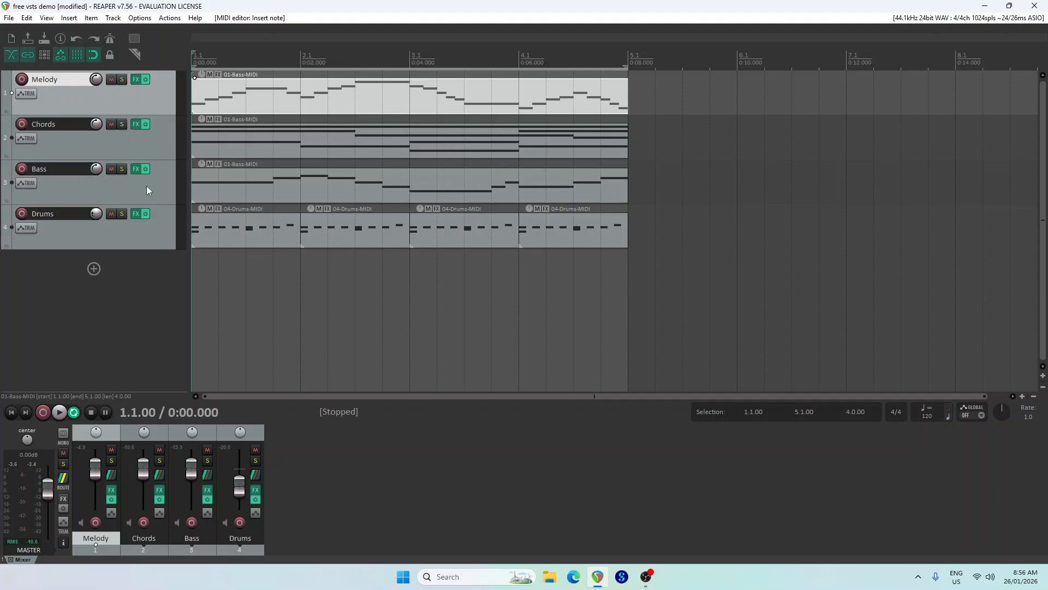
double_click(244, 149)
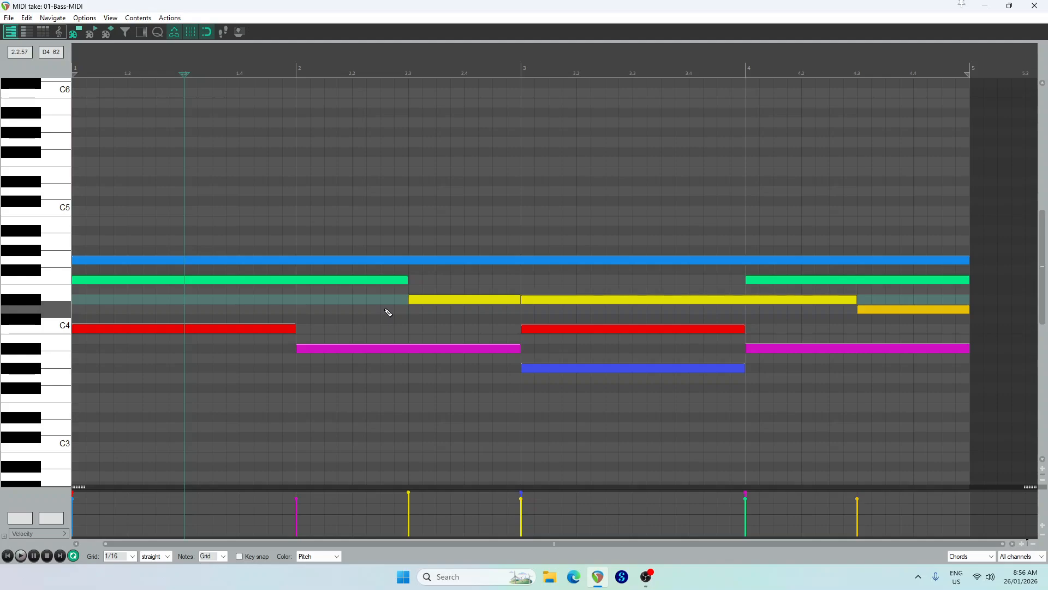
left_click(1036, 6)
double_click(263, 99)
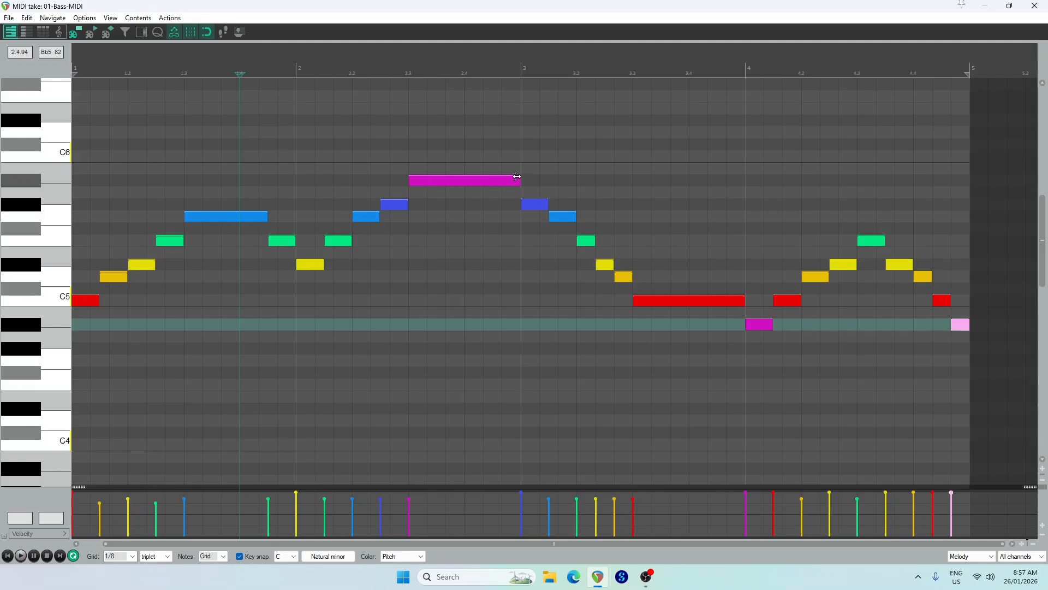
Try a one-beat C6 on bar 2's beat 3 before a one-beat Bb5, listen to it, and restore the long Bb5
left_click_drag(412, 183, 464, 183)
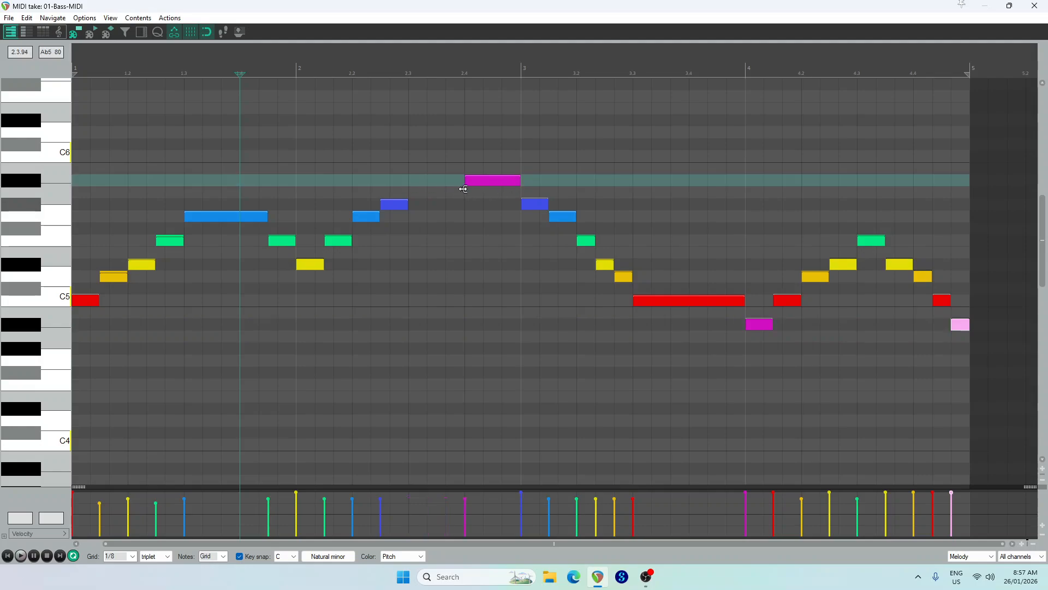
left_click_drag(415, 160, 462, 161)
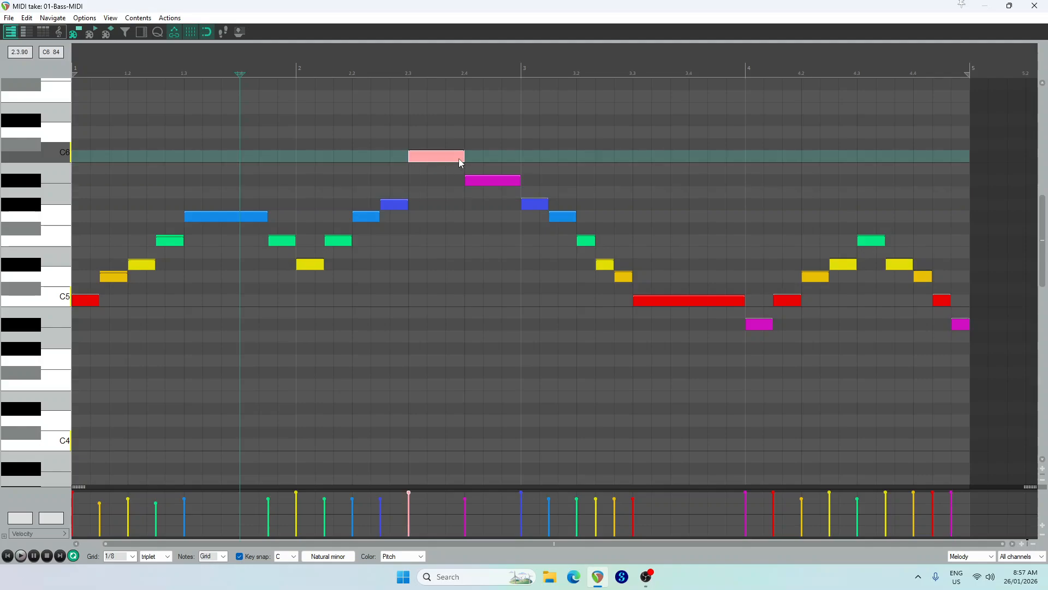
left_click(6, 556)
left_click(20, 556)
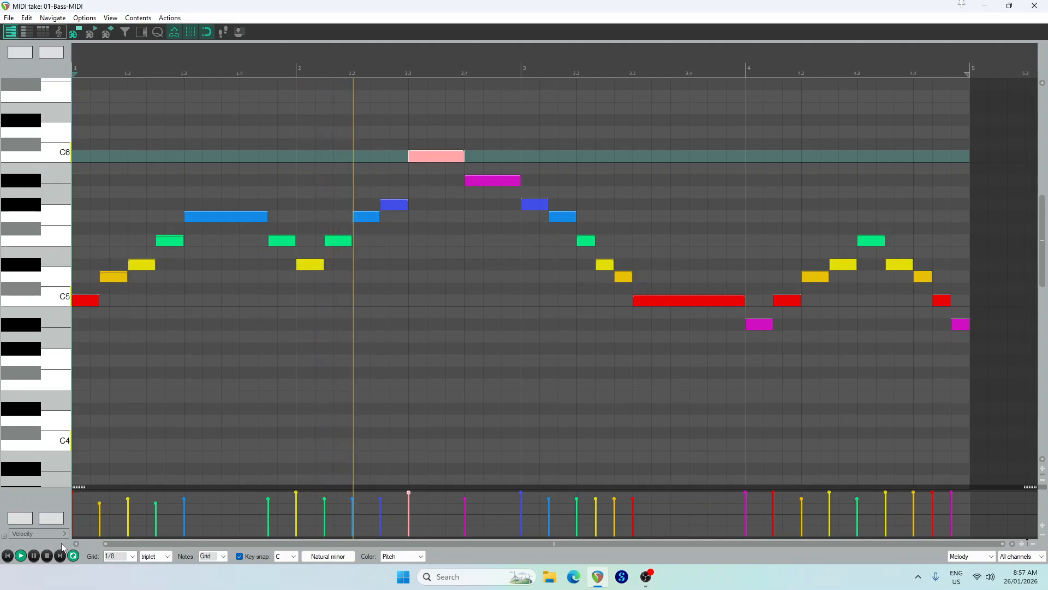
left_click(47, 556)
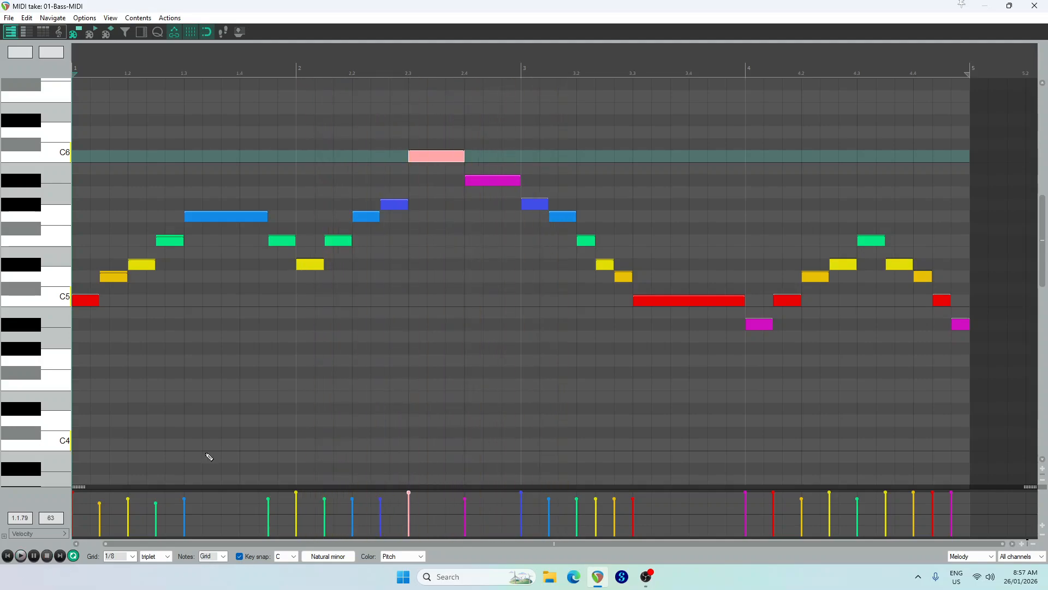
double_click(456, 150)
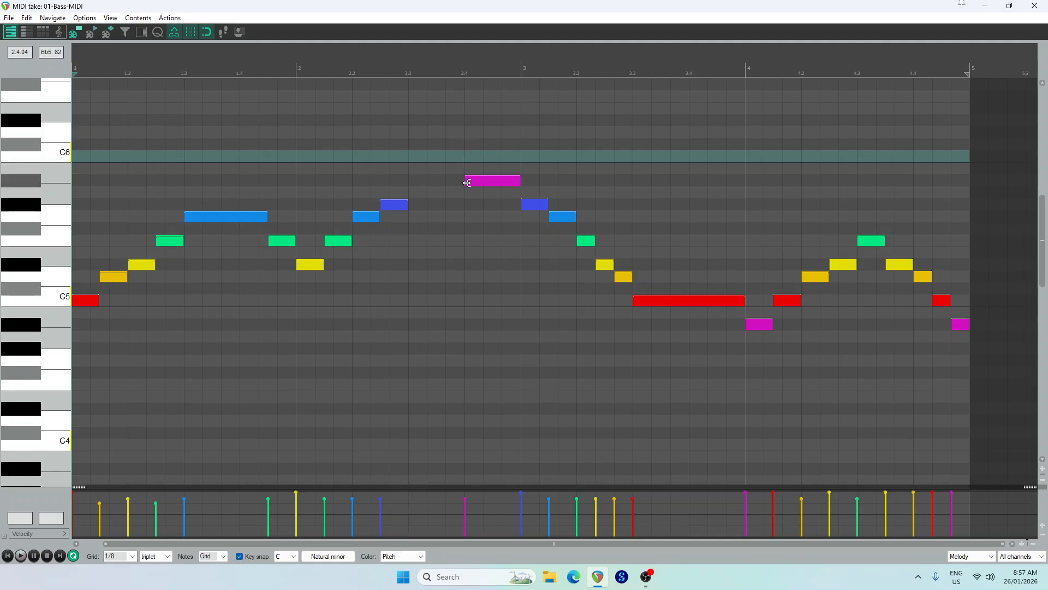
left_click_drag(465, 180, 417, 201)
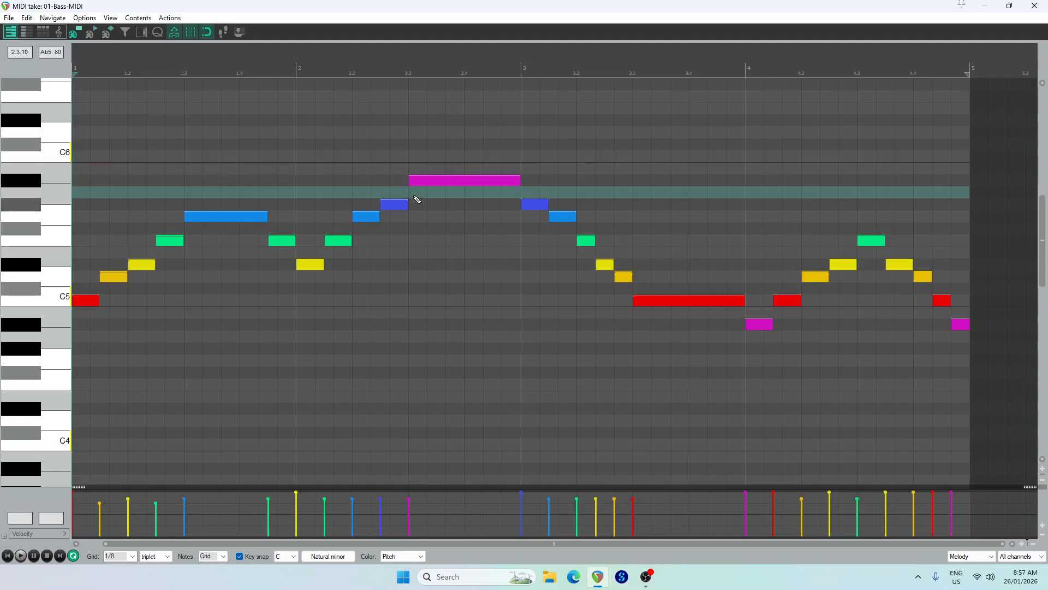
Set the note editor's grid to 1/16 with straight timing
left_click(121, 556)
left_click(118, 518)
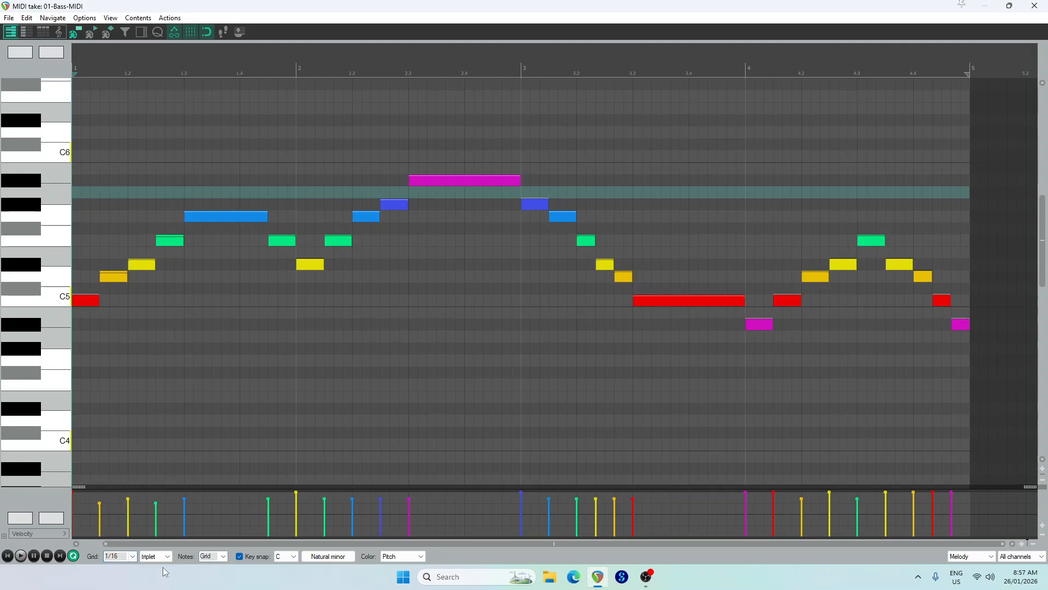
left_click(161, 556)
left_click(152, 524)
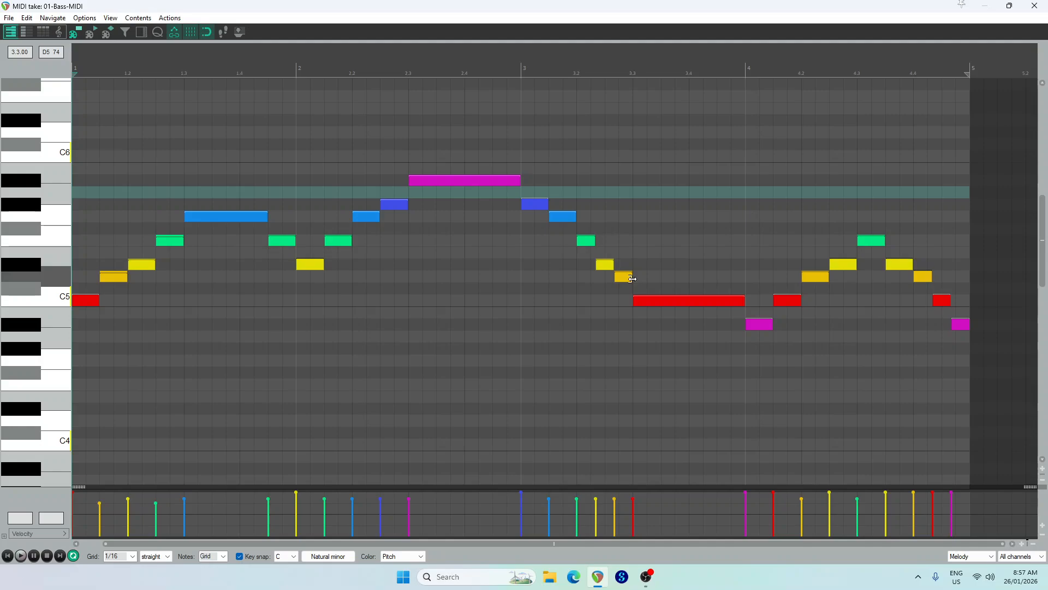
Try holding bar 3's D5 until beat 4 and starting C5 there, listen to the melody, and undo both note changes
left_click_drag(633, 279, 689, 277)
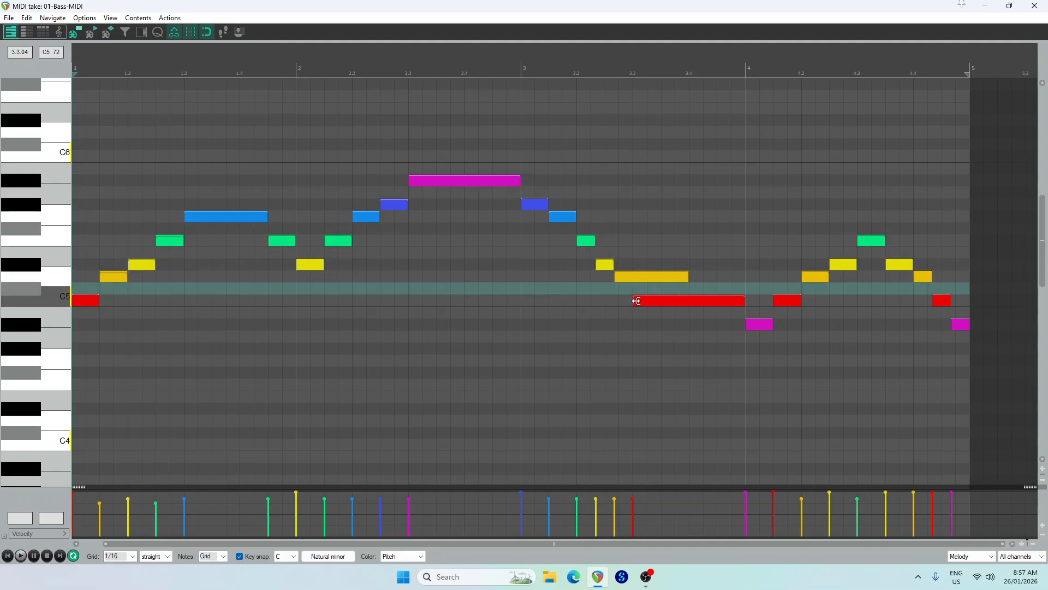
left_click_drag(634, 303, 689, 304)
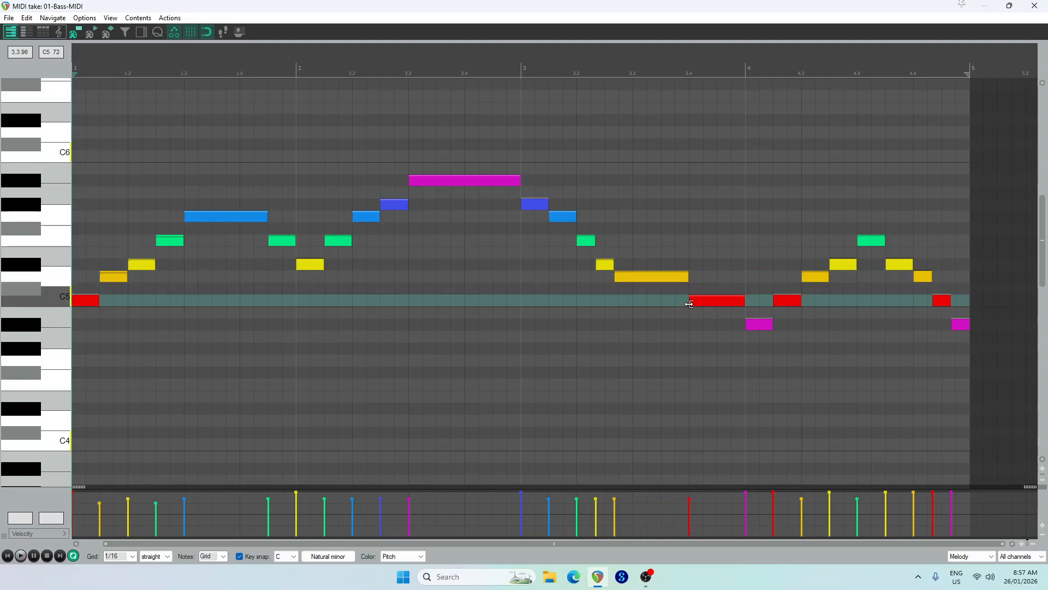
left_click(20, 556)
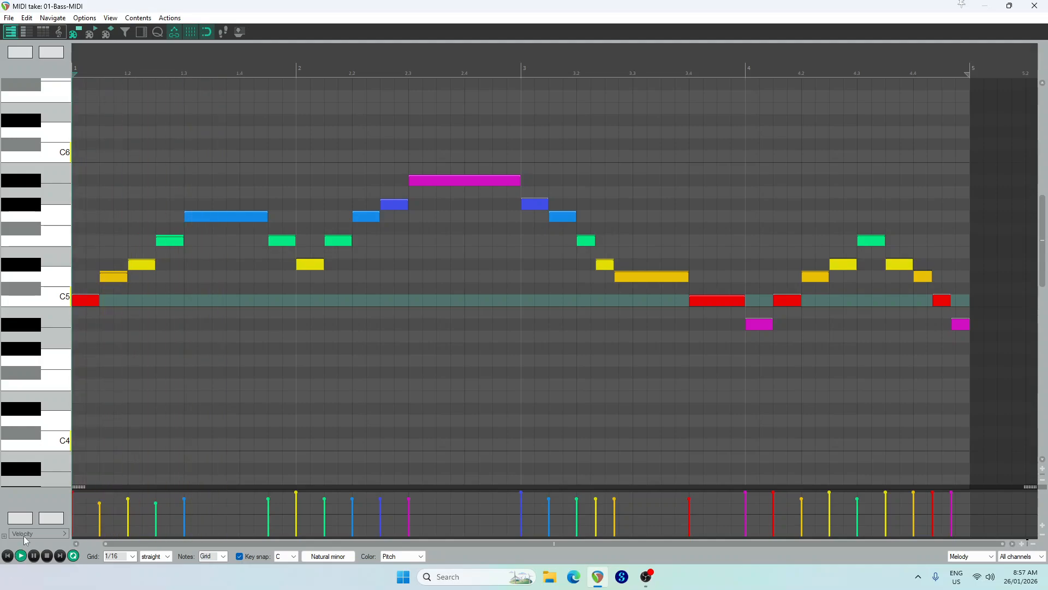
left_click(47, 554)
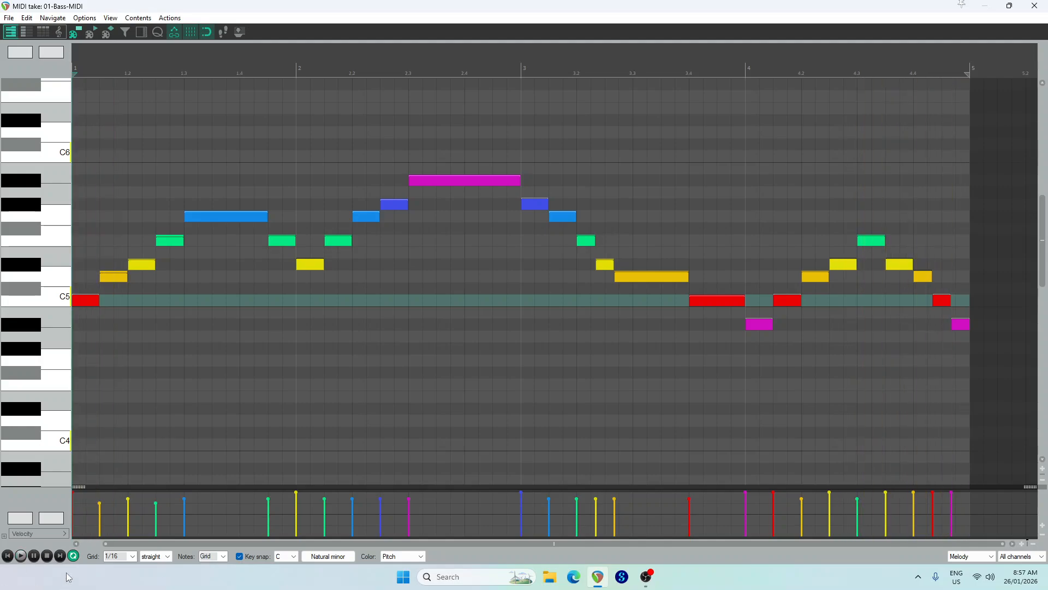
key("ctrl+z")
key("ctrl+z")
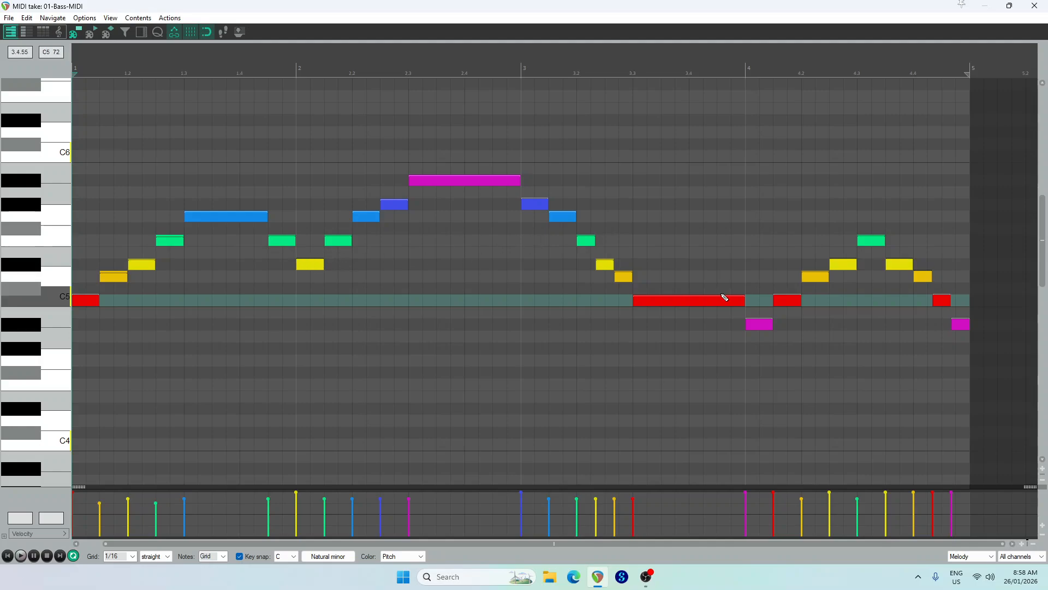
Close the MIDI editor and listen to the full arrangement of melody, chords, bass and drums from the start
left_click(1035, 6)
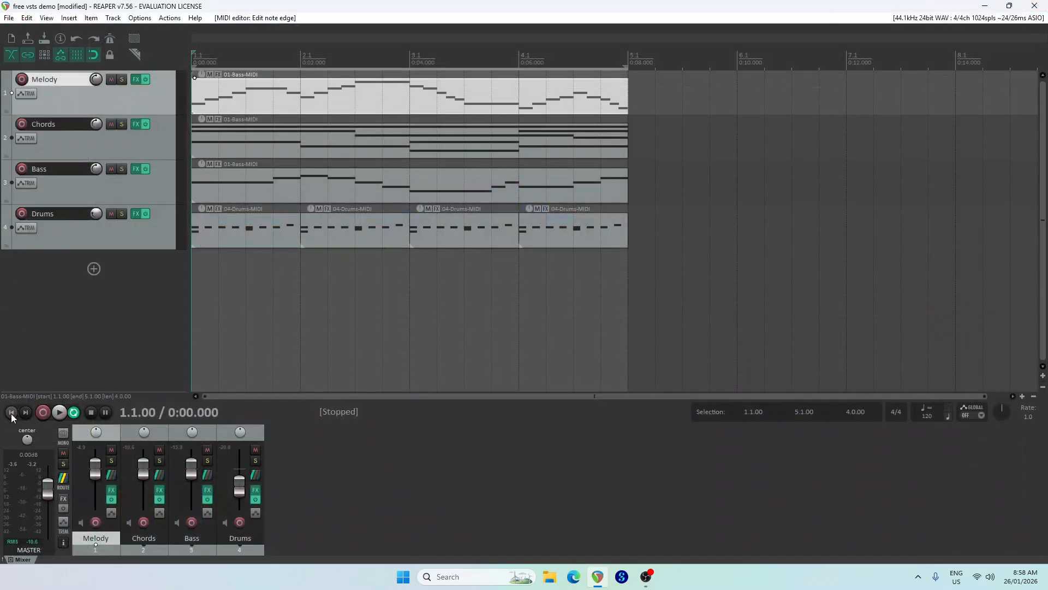
left_click(57, 418)
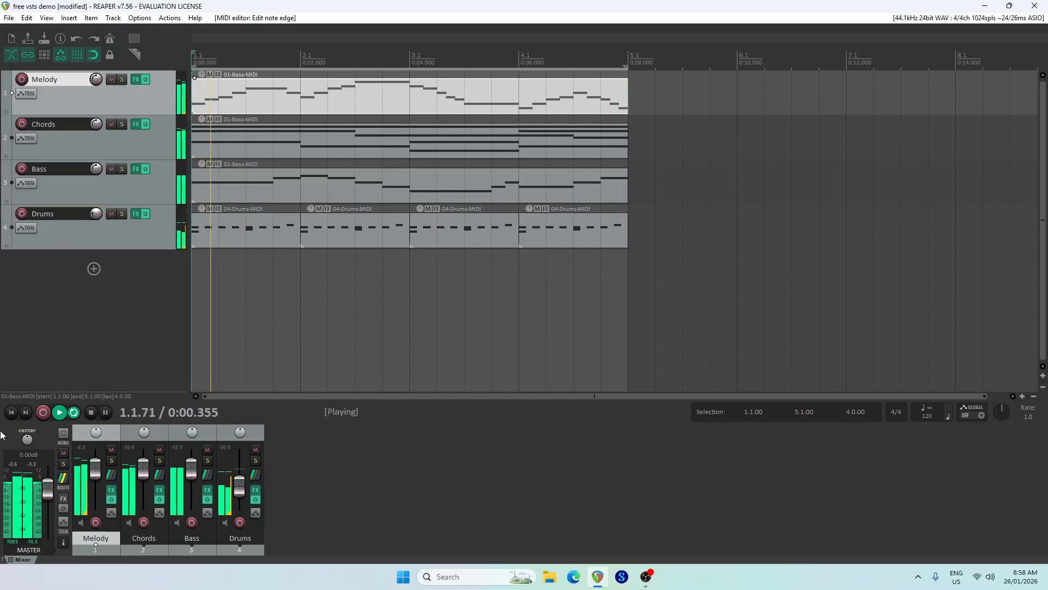
left_click(92, 413)
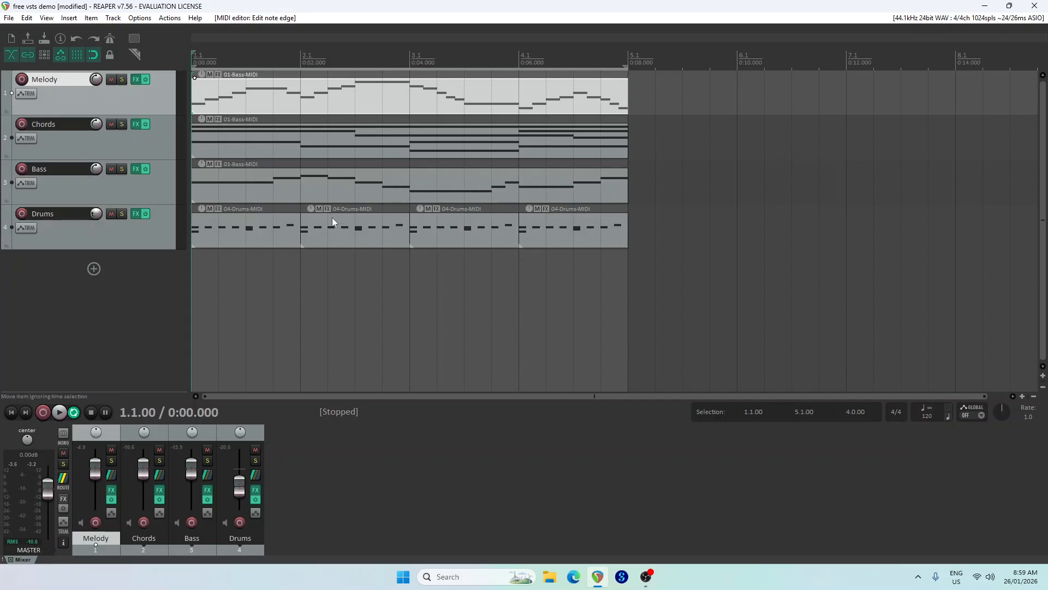
left_click(646, 579)
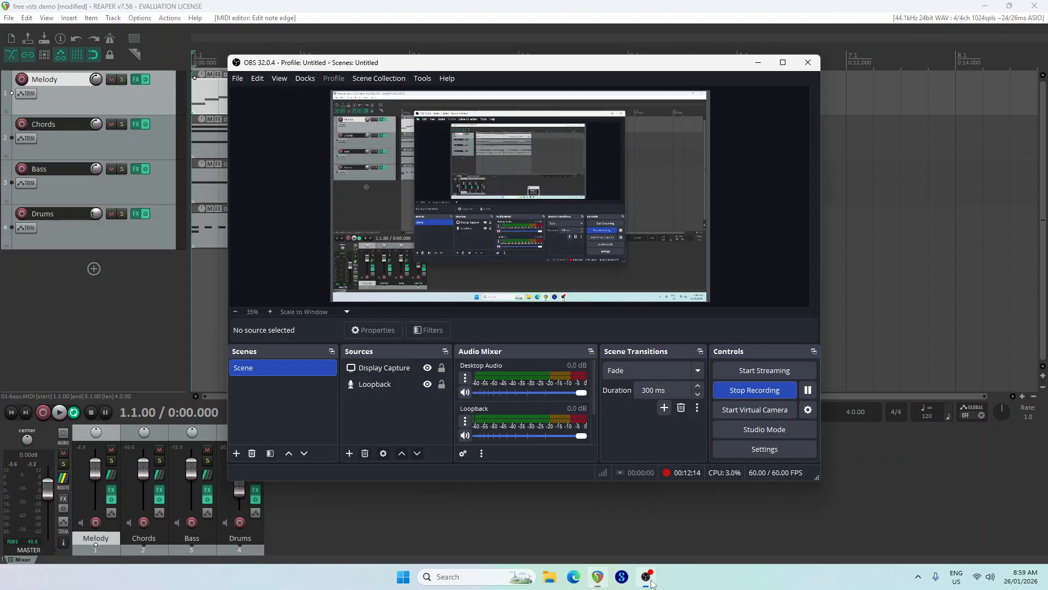